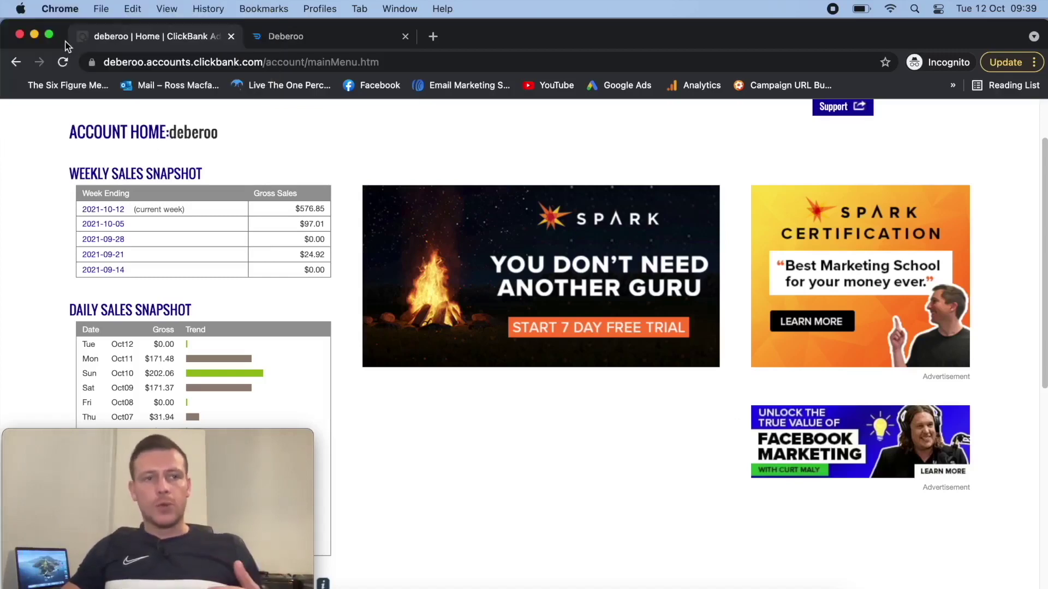
Step: Switch to the Google Docs outline to review its RIGHT OFFER point, and return to the ClickBank account home
{"action": "left_click", "coordinate": [34, 35]}
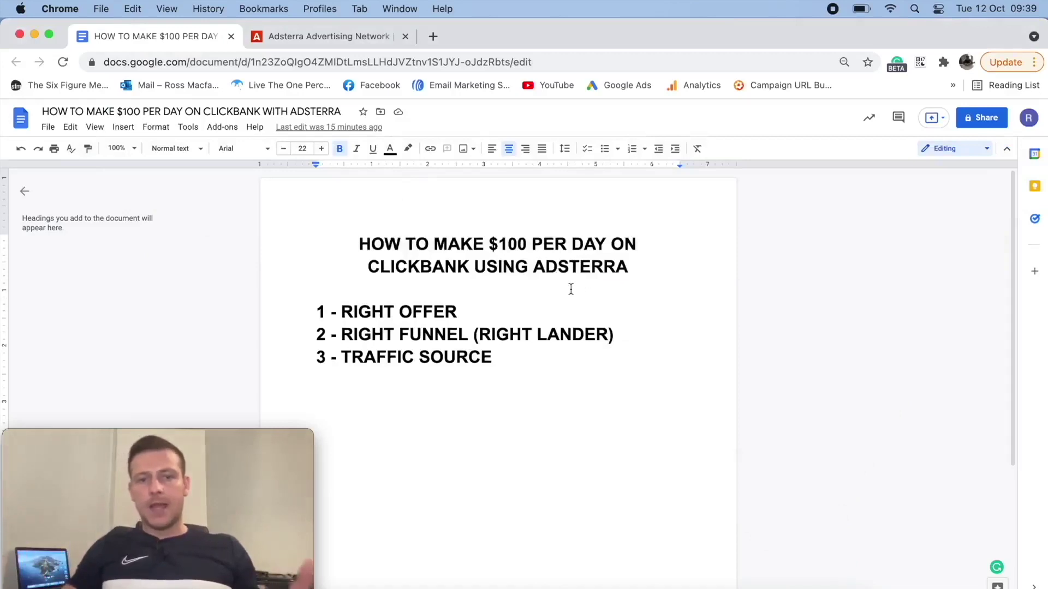
{"action": "double_click", "coordinate": [495, 313]}
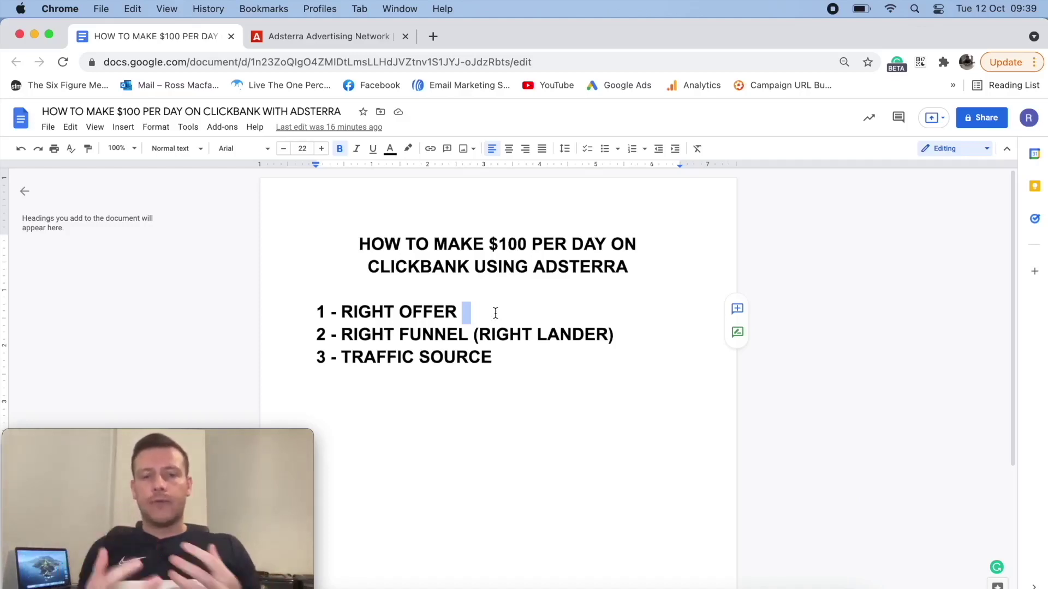
{"action": "left_click", "coordinate": [792, 580]}
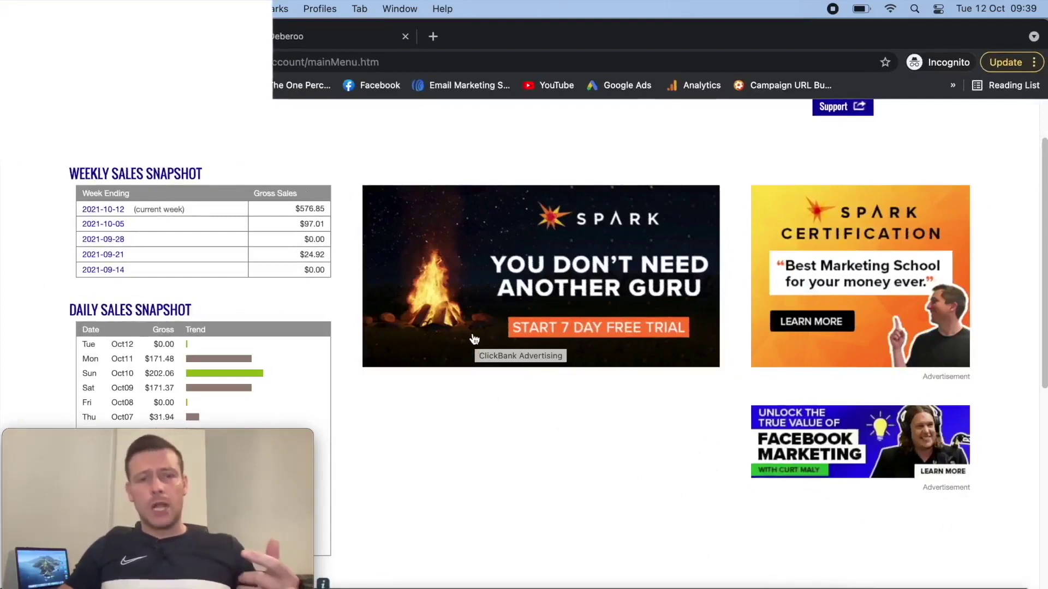
Step: Reload the ClickBank account home and open the affiliate Marketplace
{"action": "scroll", "coordinate": [350, 283], "scroll_direction": "up", "scroll_amount": 1}
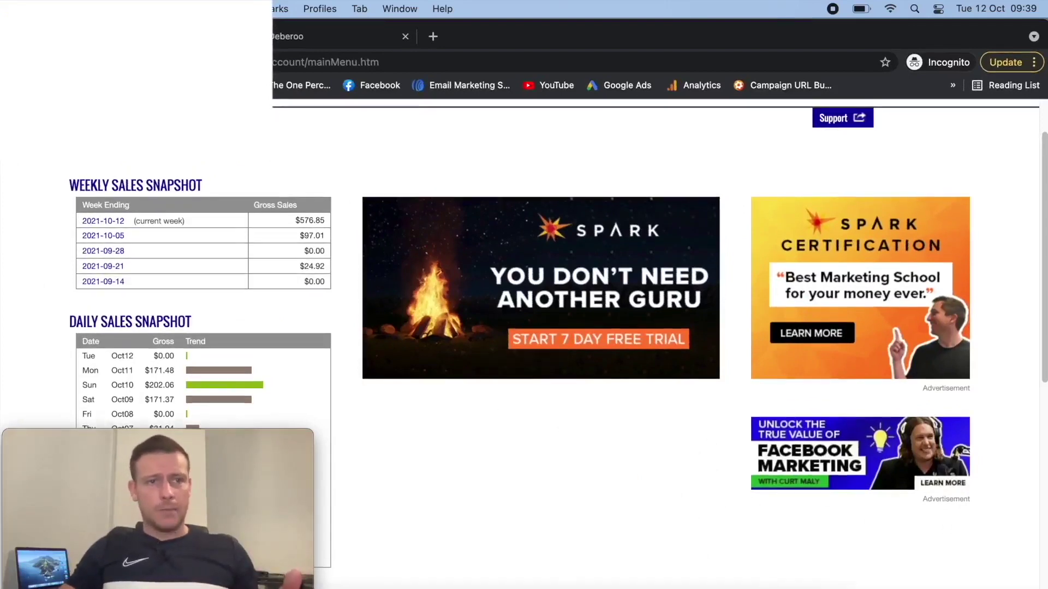
{"action": "key", "text": "super+r"}
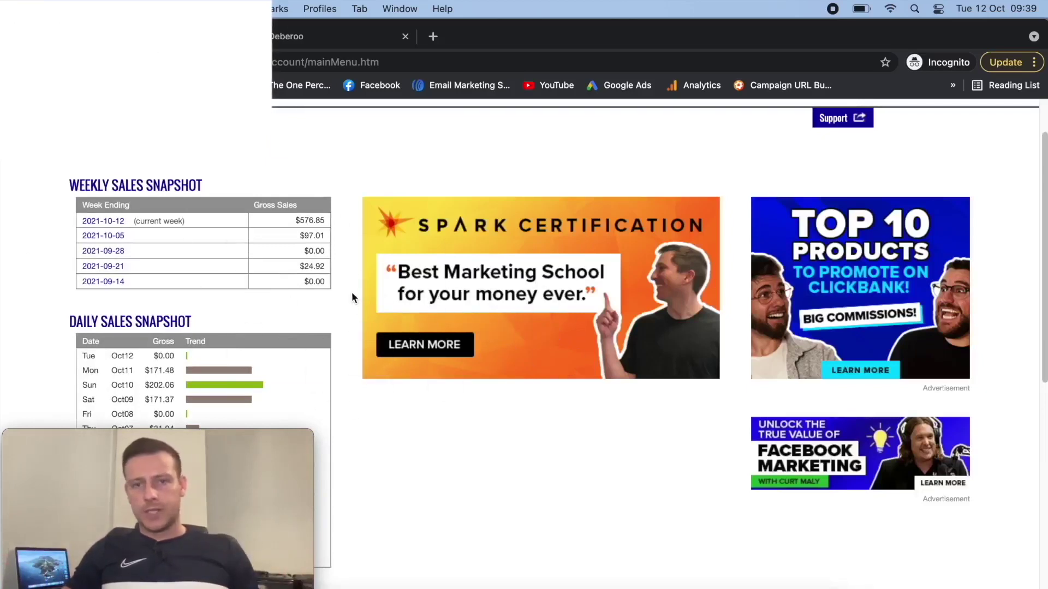
{"action": "scroll", "coordinate": [348, 299], "scroll_direction": "up", "scroll_amount": 3}
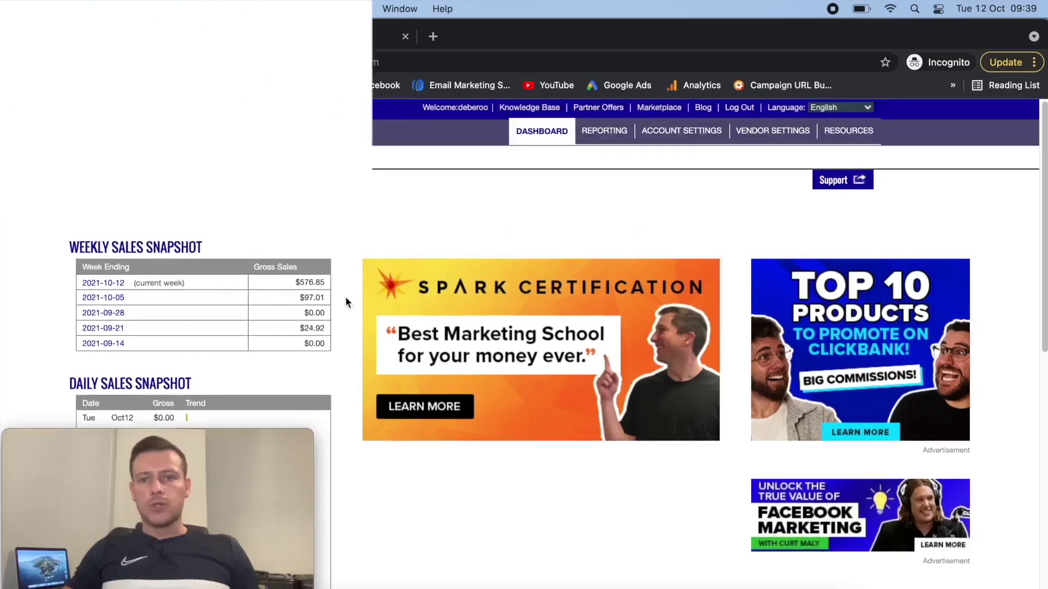
{"action": "left_click", "coordinate": [657, 108]}
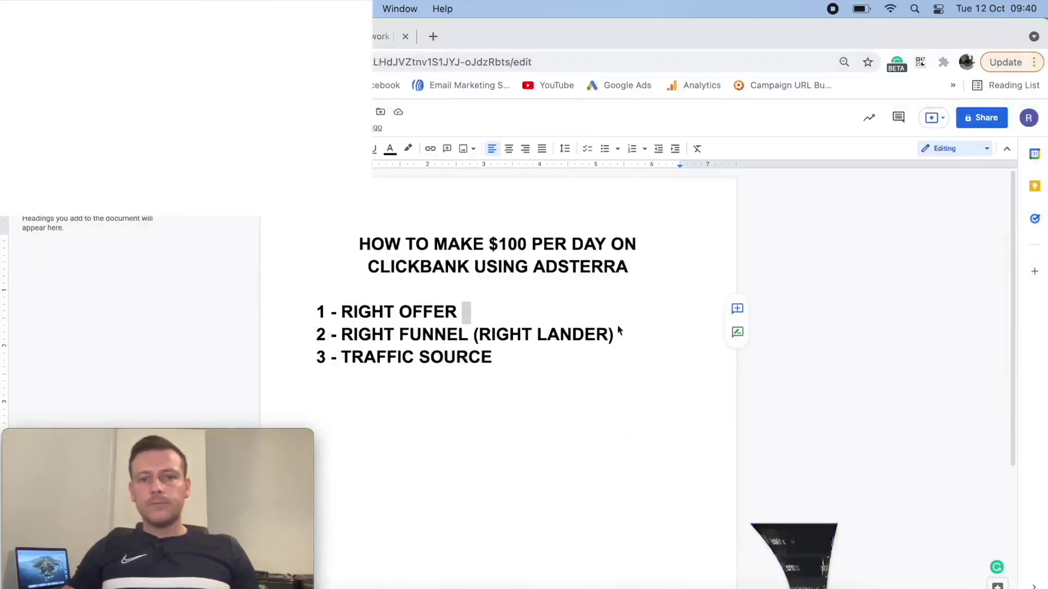
{"action": "key", "text": "Left"}
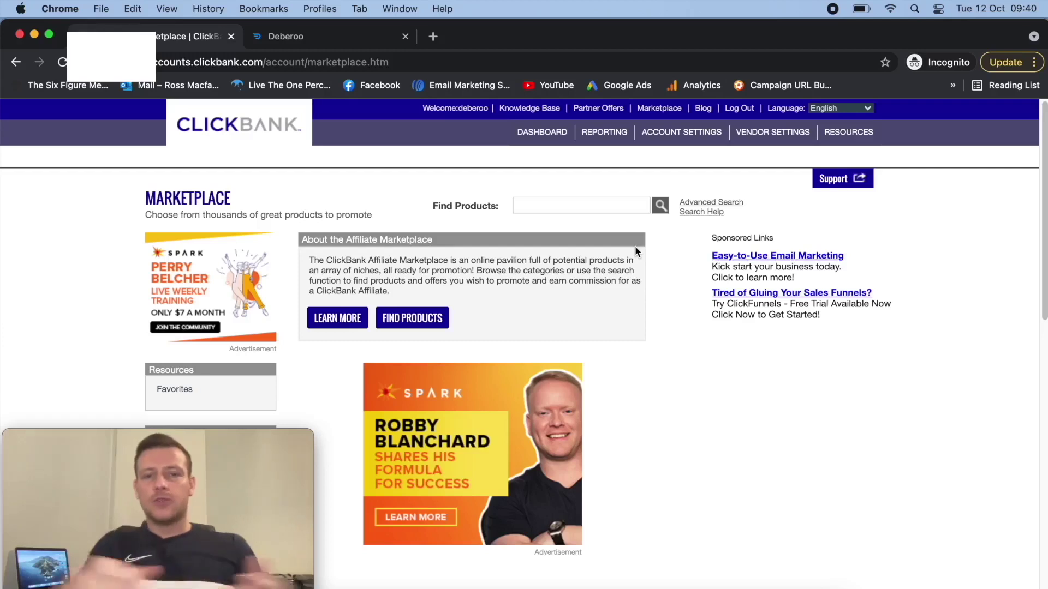
Step: Look through the Marketplace product categories from Arts & Entertainment down to Travel
{"action": "scroll", "coordinate": [677, 292], "scroll_direction": "down", "scroll_amount": 6}
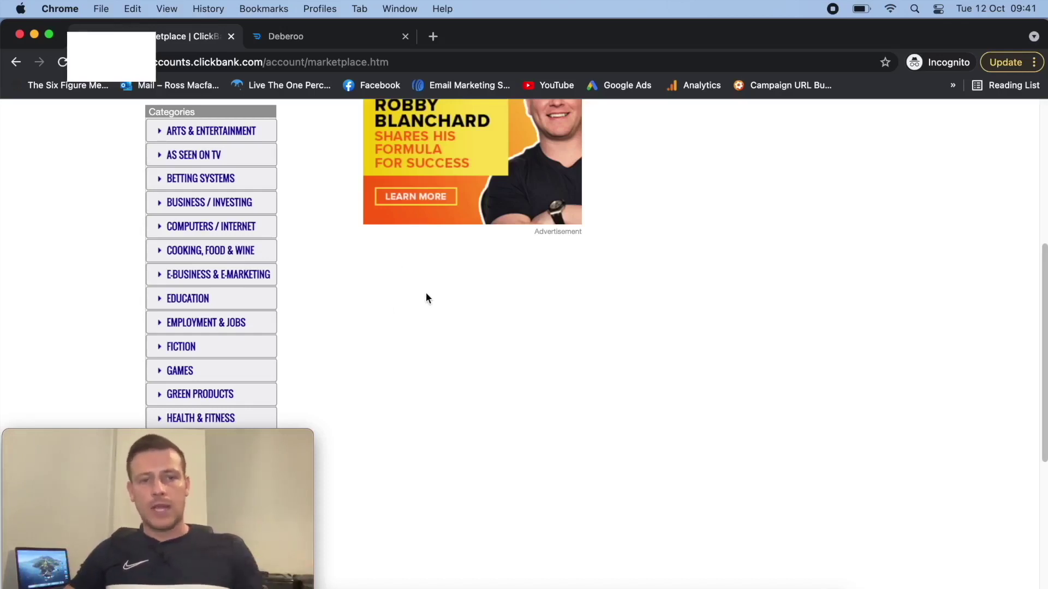
{"action": "scroll", "coordinate": [426, 297], "scroll_direction": "down", "scroll_amount": 5}
{"action": "scroll", "coordinate": [649, 320], "scroll_direction": "down", "scroll_amount": 2}
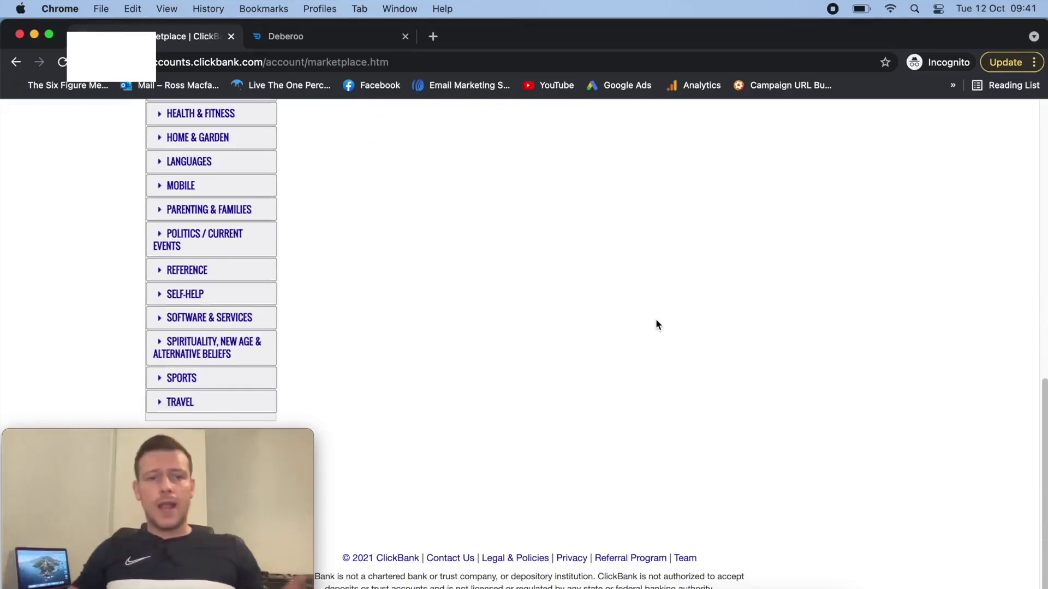
{"action": "scroll", "coordinate": [294, 142], "scroll_direction": "up", "scroll_amount": 1}
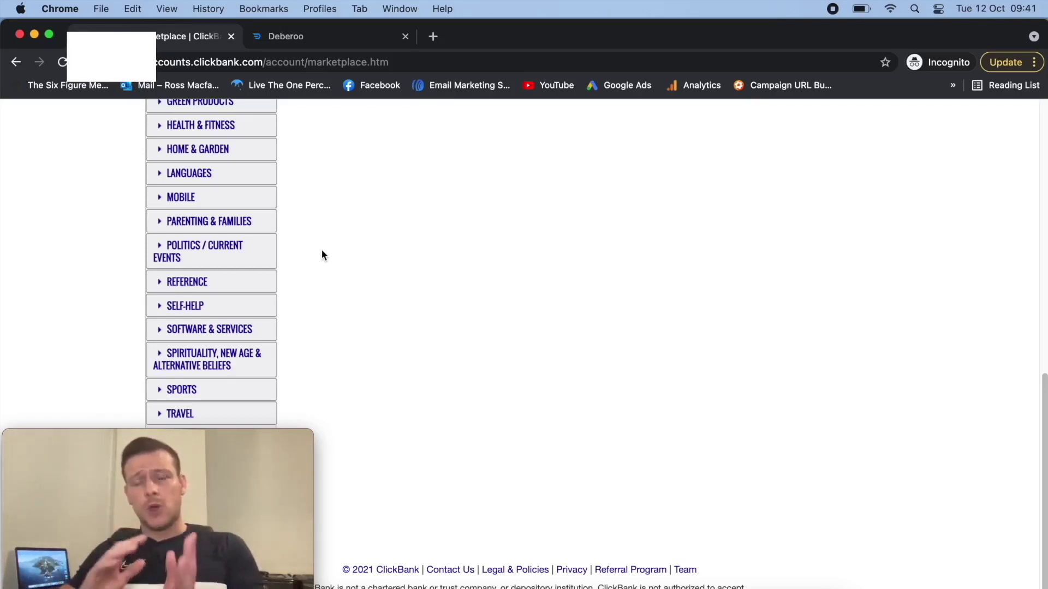
{"action": "scroll", "coordinate": [461, 275], "scroll_direction": "down", "scroll_amount": 1}
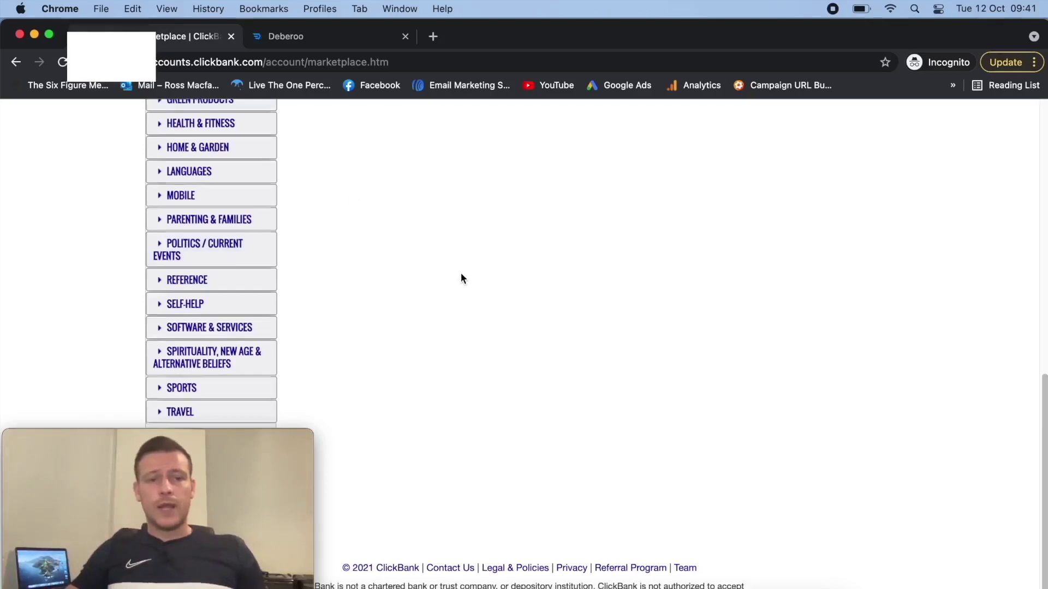
{"action": "scroll", "coordinate": [460, 278], "scroll_direction": "down", "scroll_amount": 1}
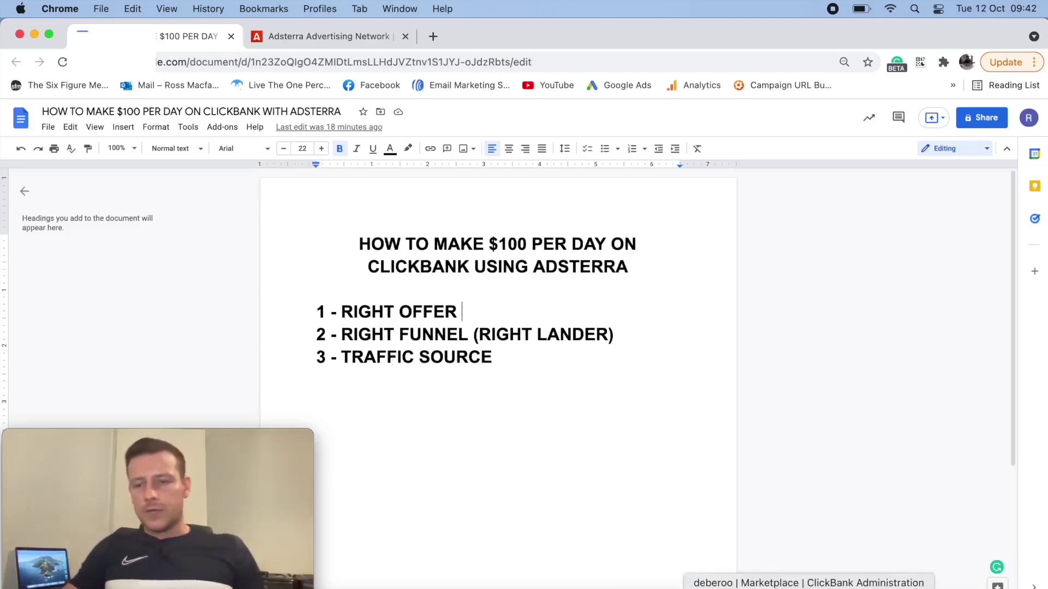
Step: Return from the outline document to the ClickBank browser window and switch to Deberoo's landing page template list
{"action": "left_click", "coordinate": [812, 581]}
{"action": "left_click", "coordinate": [342, 37]}
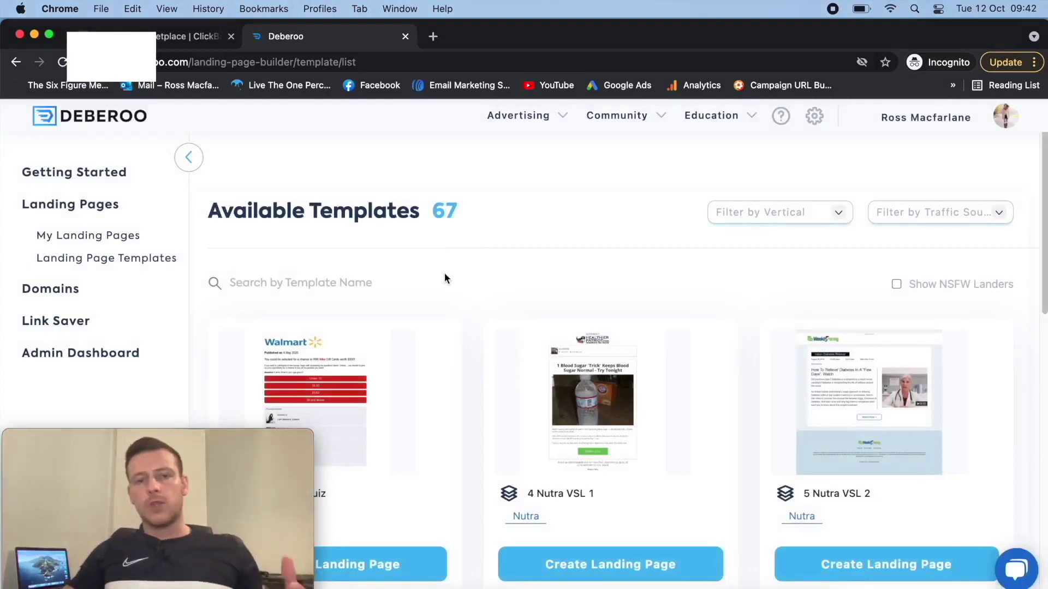
{"action": "scroll", "coordinate": [638, 247], "scroll_direction": "down", "scroll_amount": 2}
{"action": "scroll", "coordinate": [646, 261], "scroll_direction": "up", "scroll_amount": 2}
Step: Filter the available landing page templates by the Native traffic source
{"action": "left_click", "coordinate": [952, 215]}
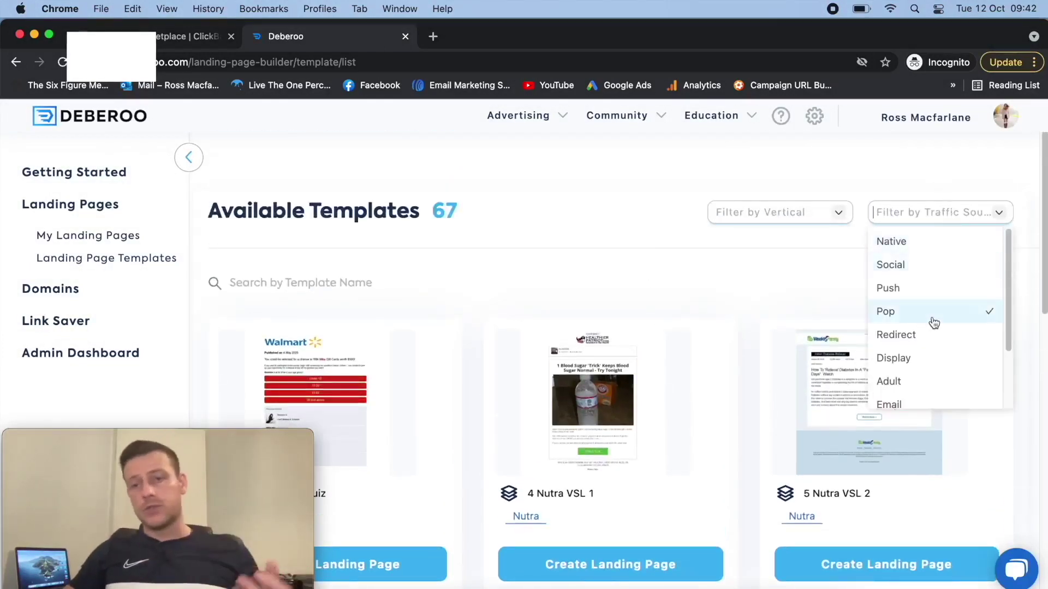
{"action": "scroll", "coordinate": [934, 327], "scroll_direction": "down", "scroll_amount": 2}
{"action": "scroll", "coordinate": [934, 331], "scroll_direction": "up", "scroll_amount": 2}
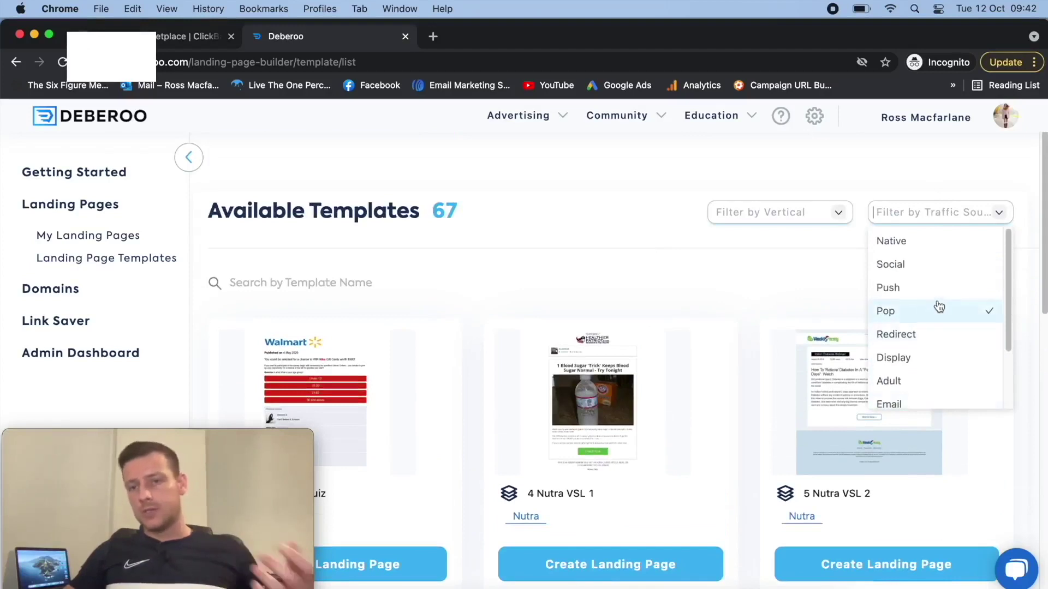
{"action": "scroll", "coordinate": [935, 306], "scroll_direction": "down", "scroll_amount": 3}
{"action": "scroll", "coordinate": [935, 299], "scroll_direction": "up", "scroll_amount": 3}
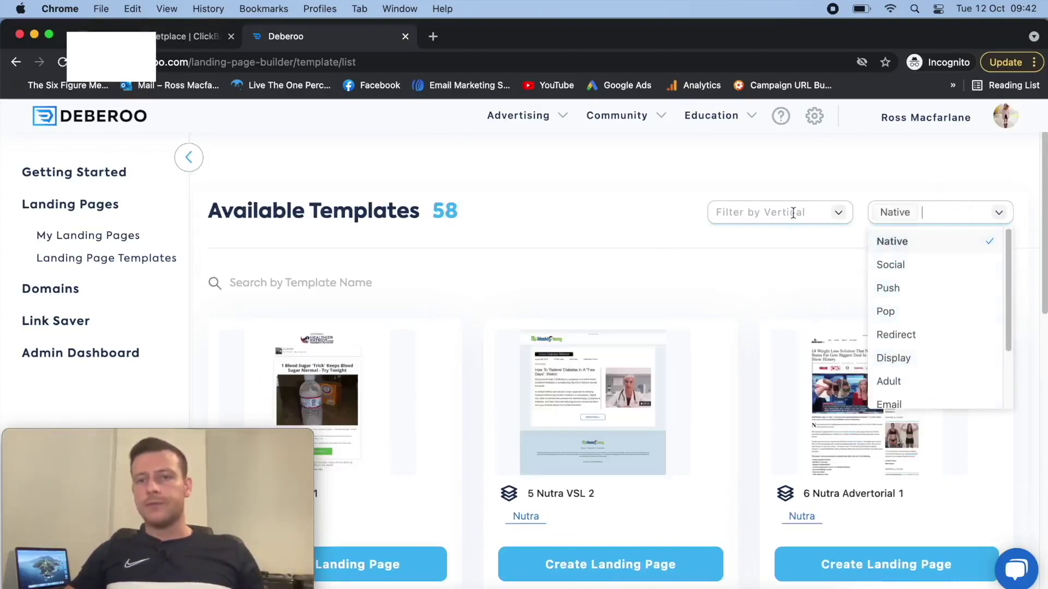
{"action": "left_click", "coordinate": [814, 172]}
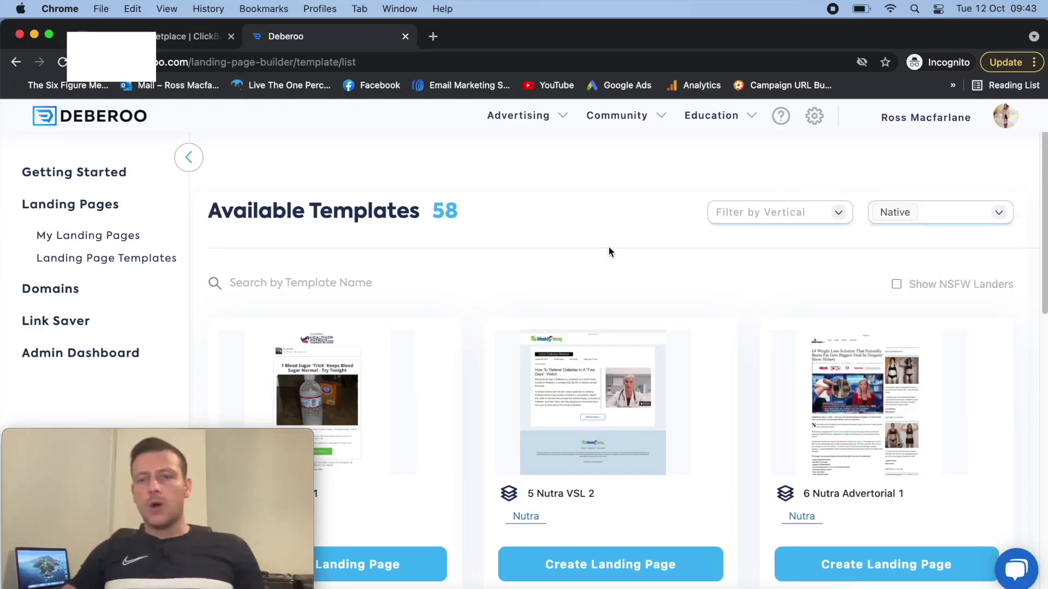
Step: Create a new landing page named Test 1 from the 4 Nutra VSL 1 template
{"action": "scroll", "coordinate": [688, 240], "scroll_direction": "down", "scroll_amount": 3}
{"action": "scroll", "coordinate": [391, 165], "scroll_direction": "down", "scroll_amount": 2}
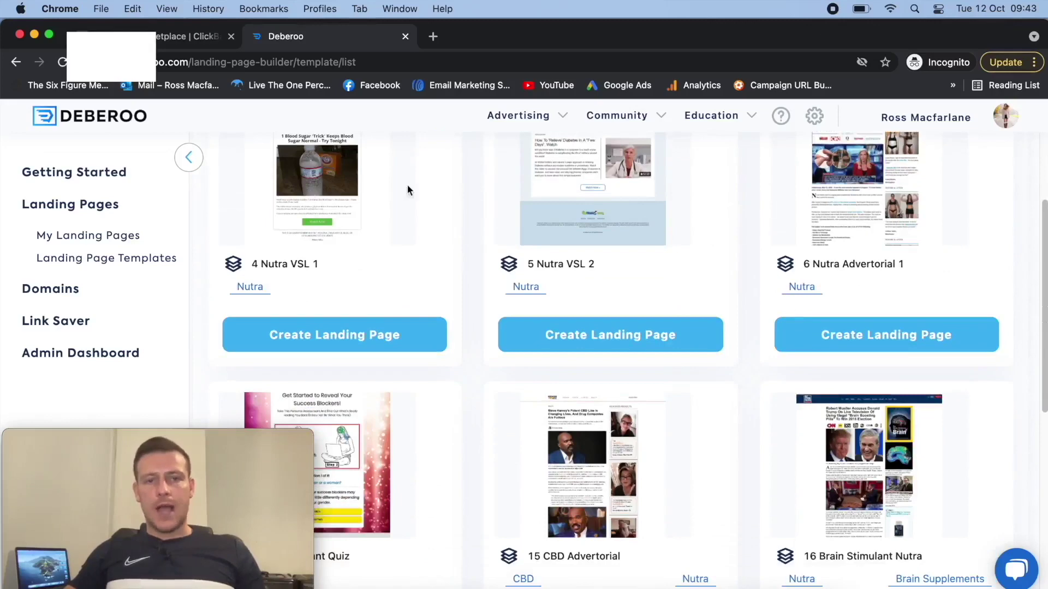
{"action": "left_click", "coordinate": [398, 335]}
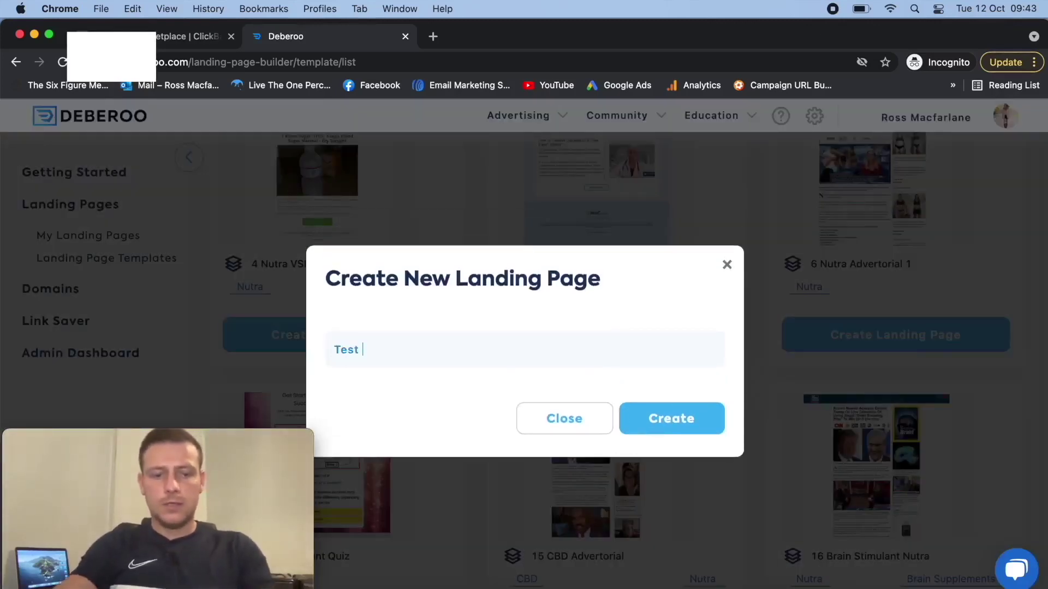
{"action": "left_click", "coordinate": [707, 429]}
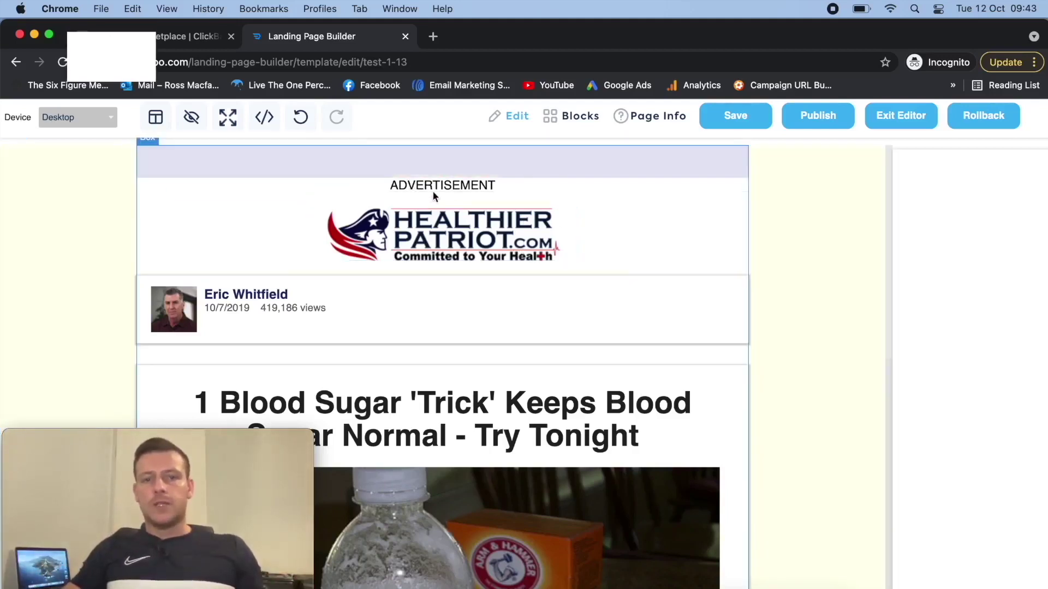
Step: Examine the blood sugar landing page in the editor, from its header and headline to the Watch Now call to action
{"action": "scroll", "coordinate": [644, 229], "scroll_direction": "down", "scroll_amount": 3}
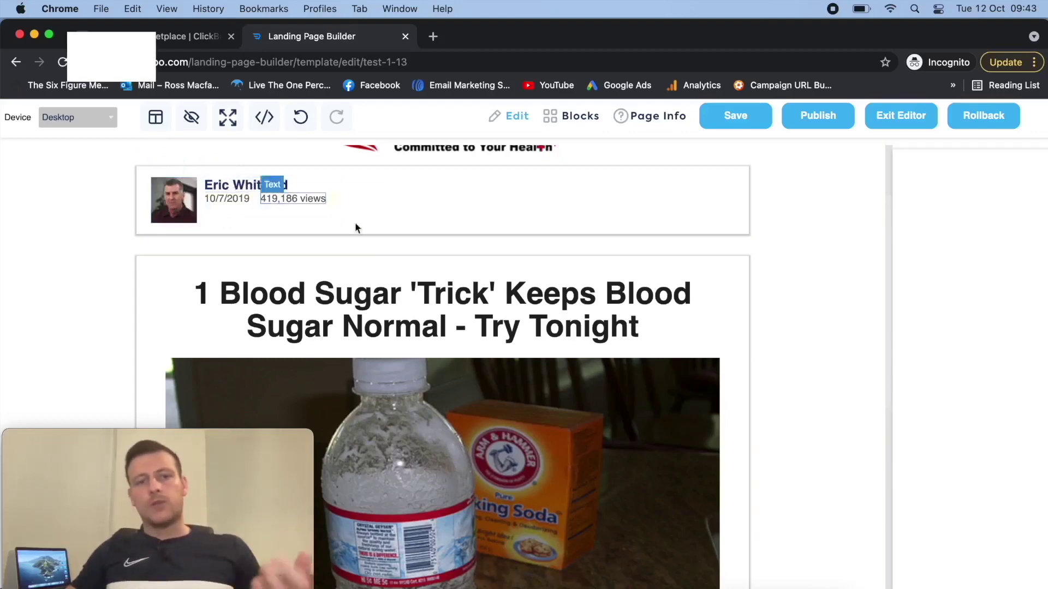
{"action": "scroll", "coordinate": [469, 262], "scroll_direction": "down", "scroll_amount": 3}
{"action": "scroll", "coordinate": [550, 236], "scroll_direction": "up", "scroll_amount": 4}
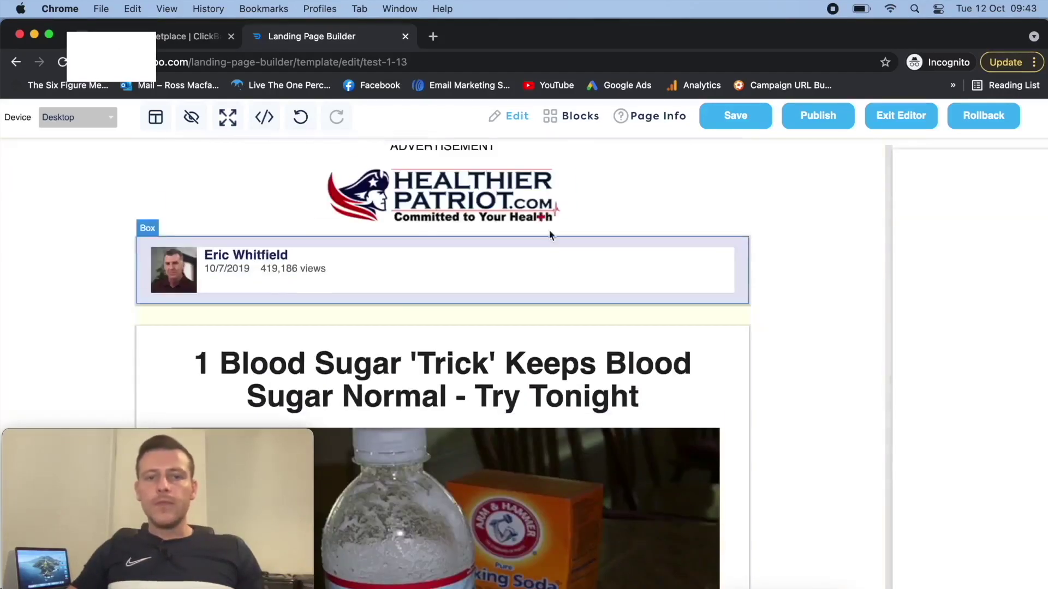
{"action": "scroll", "coordinate": [589, 304], "scroll_direction": "down", "scroll_amount": 2}
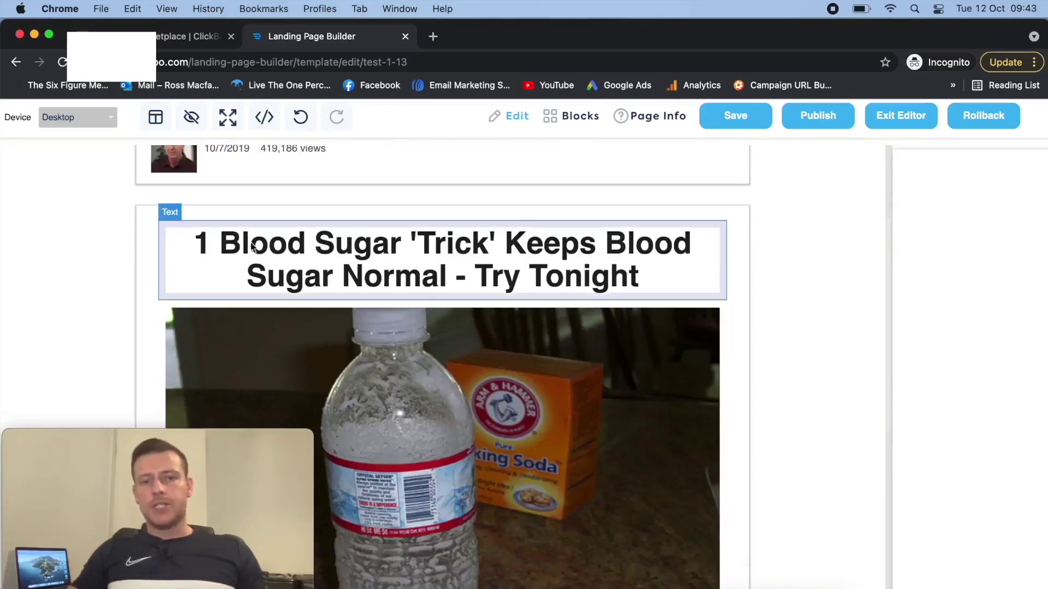
{"action": "scroll", "coordinate": [573, 275], "scroll_direction": "down", "scroll_amount": 5}
{"action": "scroll", "coordinate": [592, 283], "scroll_direction": "up", "scroll_amount": 2}
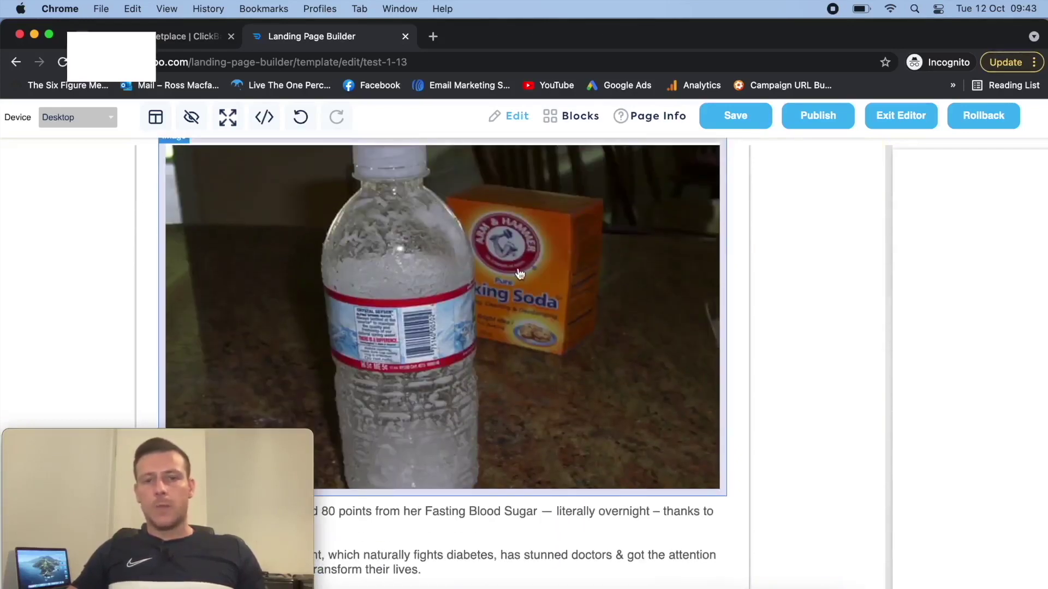
{"action": "scroll", "coordinate": [520, 274], "scroll_direction": "down", "scroll_amount": 4}
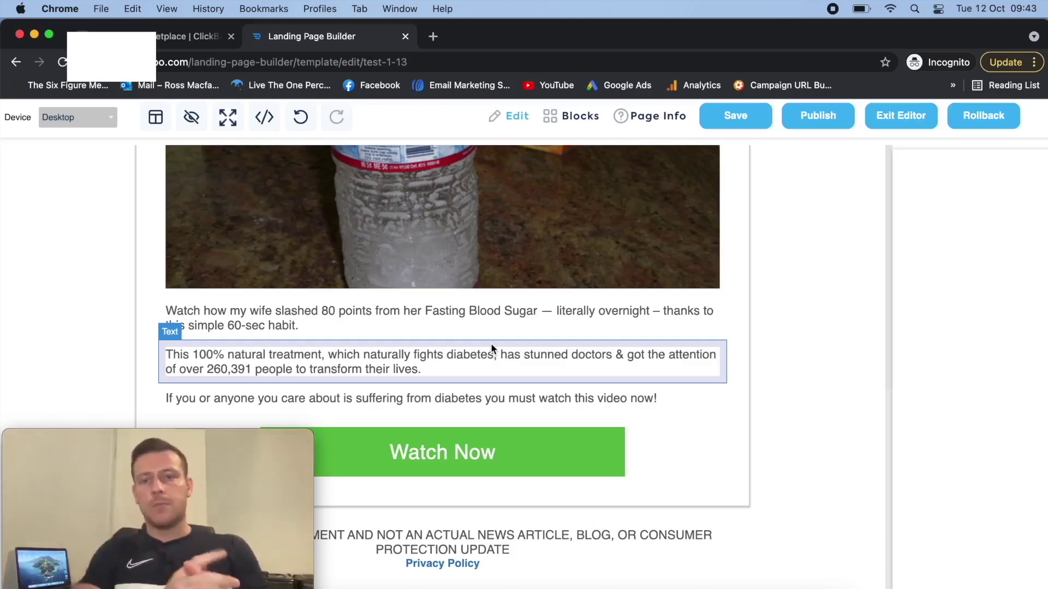
Step: Exit the editor and create another landing page named Test 2 from the 5 Nutra VSL 2 template
{"action": "left_click", "coordinate": [907, 124]}
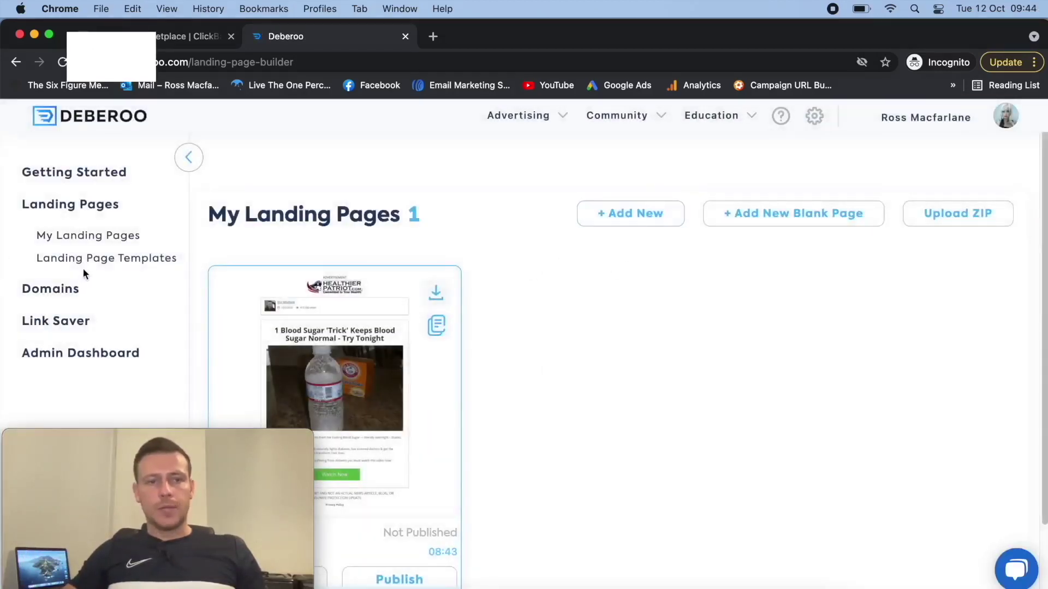
{"action": "left_click", "coordinate": [173, 262]}
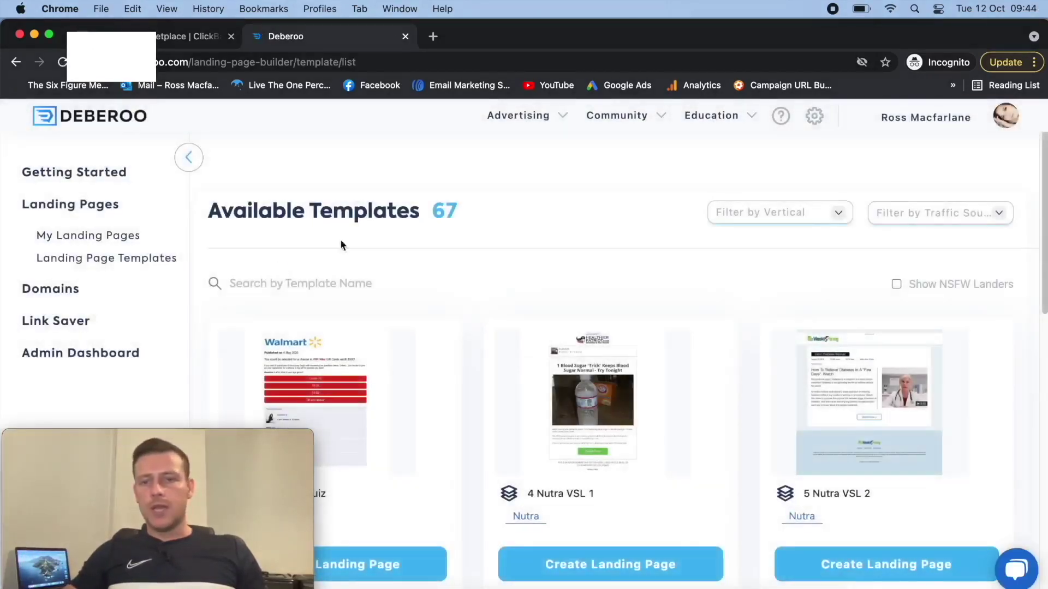
{"action": "scroll", "coordinate": [587, 203], "scroll_direction": "down", "scroll_amount": 5}
{"action": "left_click", "coordinate": [936, 434]}
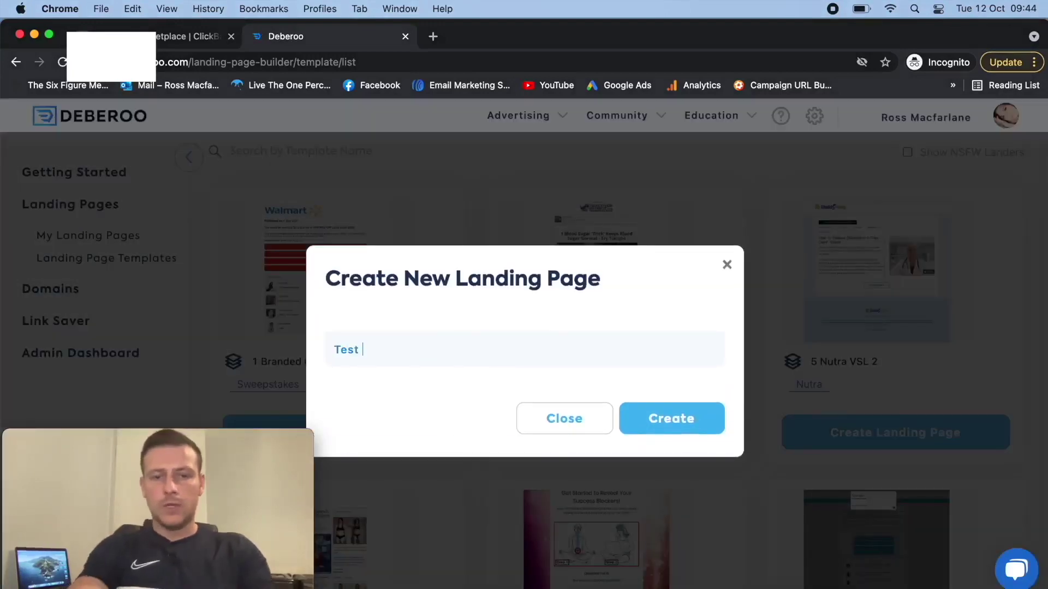
{"action": "left_click", "coordinate": [689, 426]}
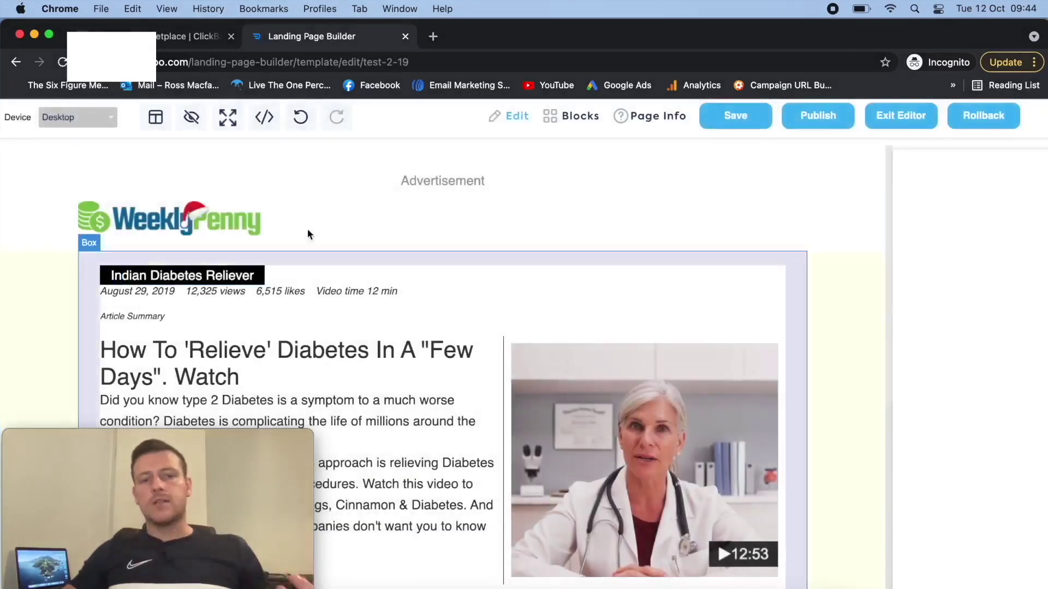
Step: Examine the Weekly Penny diabetes landing page, including its headline, article summary, doctor video image and Watch Now link
{"action": "scroll", "coordinate": [484, 257], "scroll_direction": "down", "scroll_amount": 5}
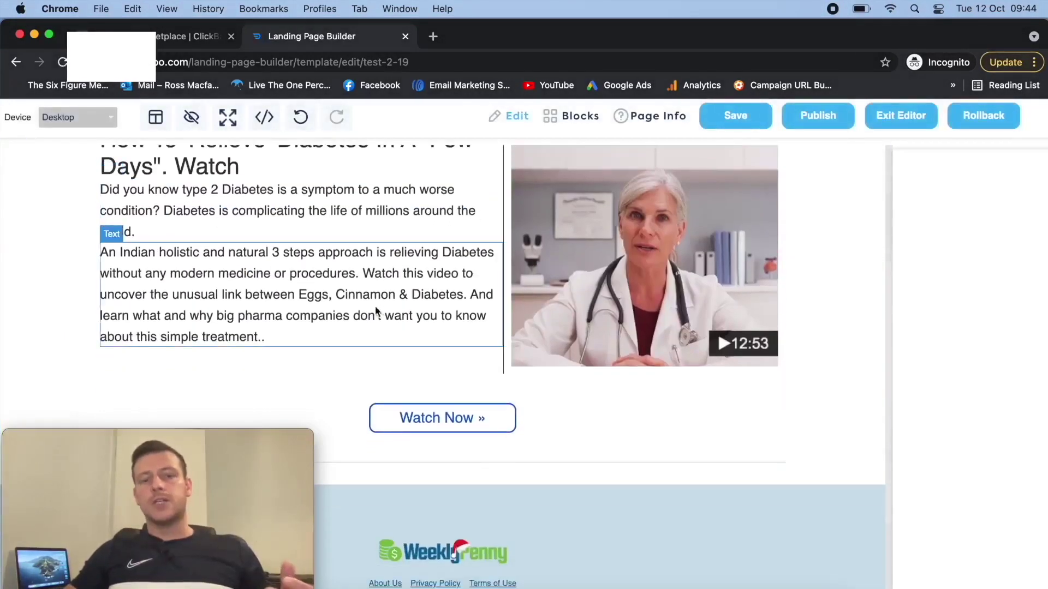
{"action": "scroll", "coordinate": [374, 274], "scroll_direction": "up", "scroll_amount": 2}
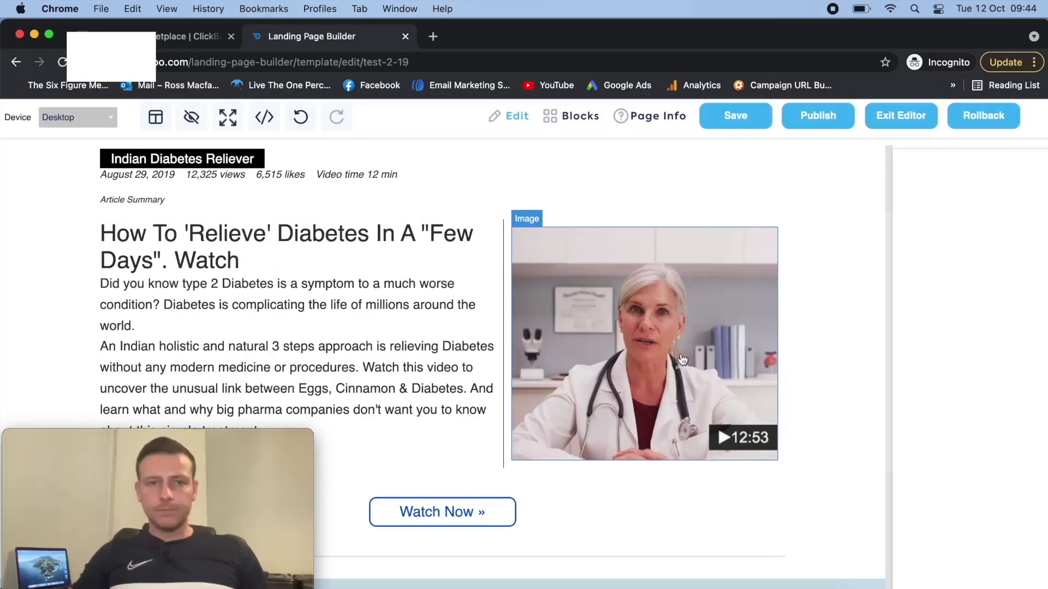
{"action": "scroll", "coordinate": [372, 322], "scroll_direction": "up", "scroll_amount": 3}
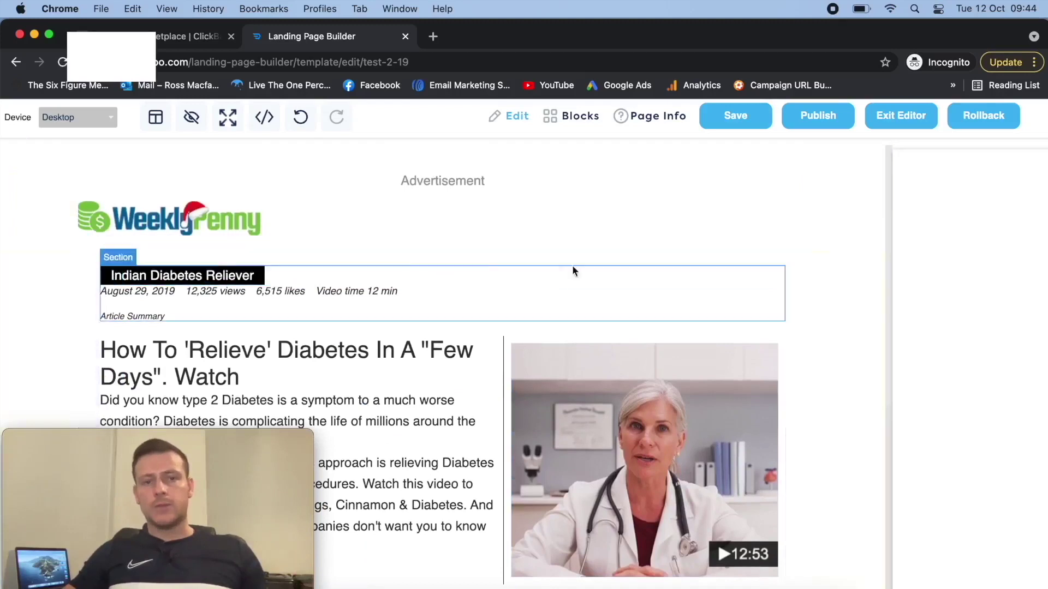
{"action": "scroll", "coordinate": [525, 260], "scroll_direction": "down", "scroll_amount": 5}
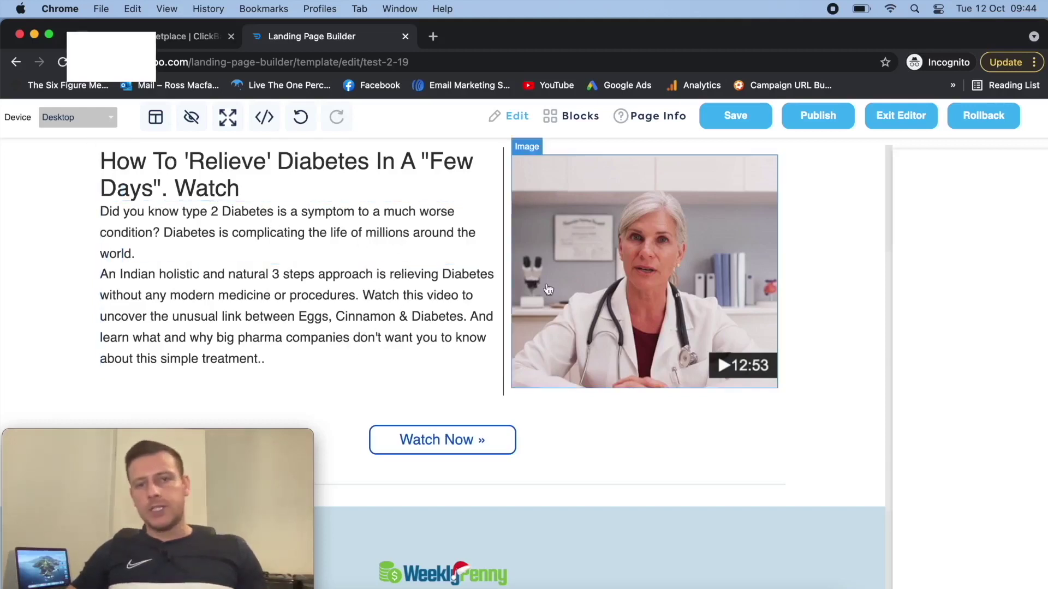
{"action": "scroll", "coordinate": [484, 228], "scroll_direction": "up", "scroll_amount": 3}
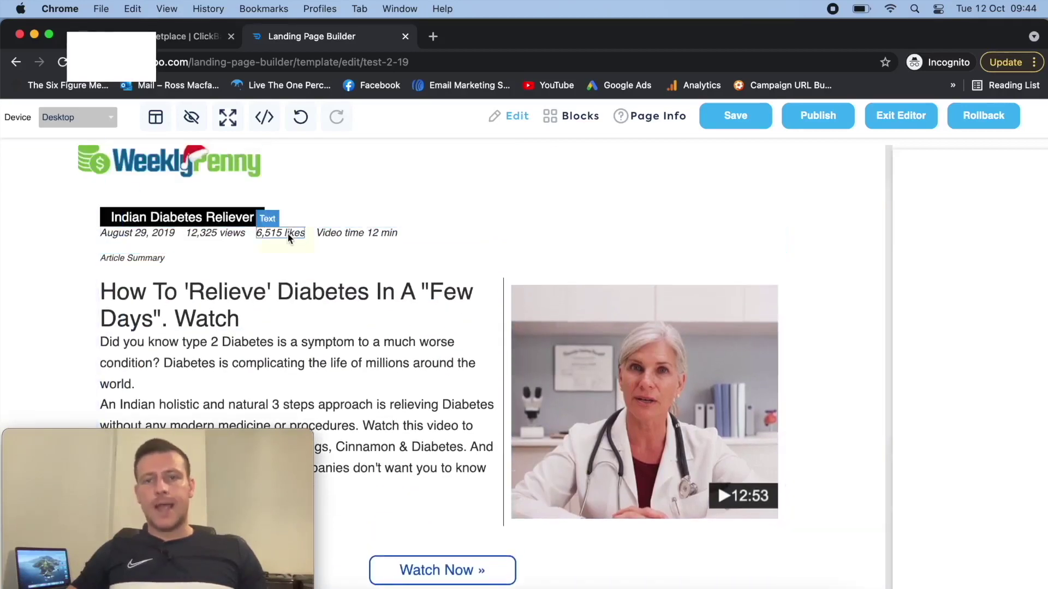
Step: Exit the editor and create a landing page named Test 3 from the 6 Nutra Advertorial 1 template
{"action": "left_click", "coordinate": [930, 115]}
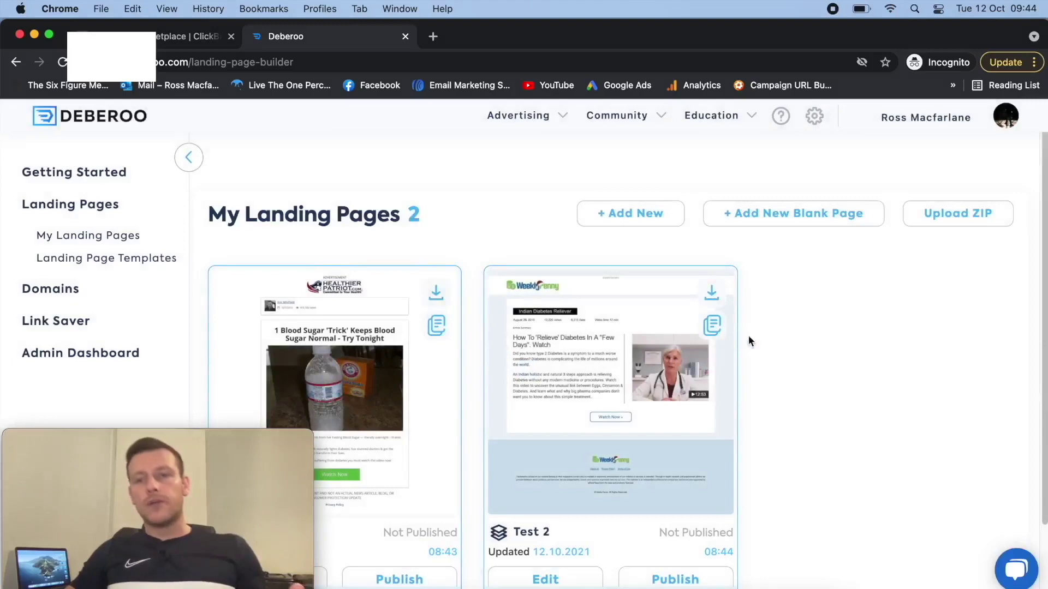
{"action": "left_click", "coordinate": [117, 260]}
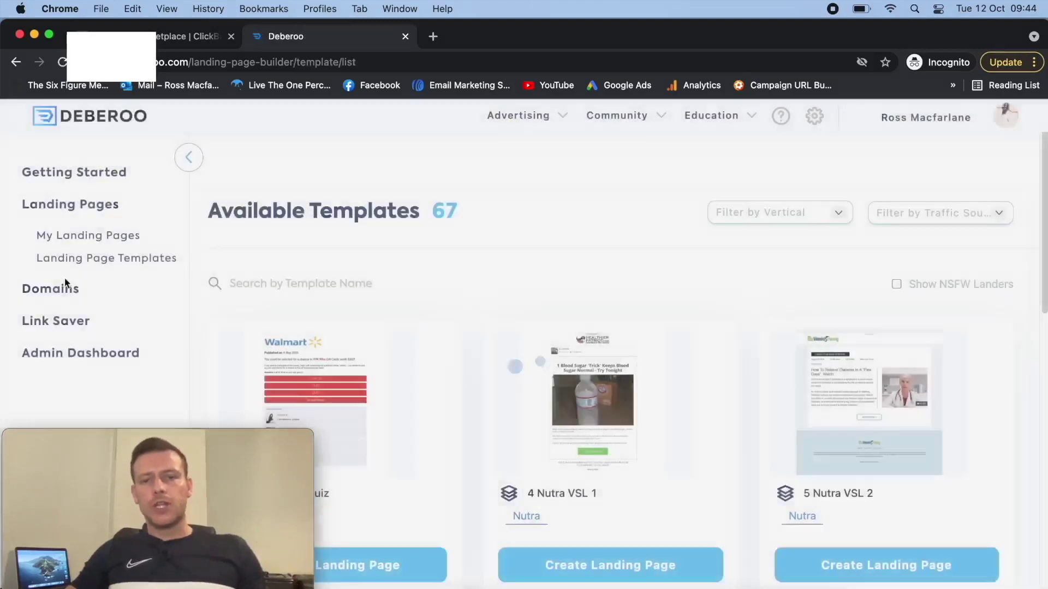
{"action": "scroll", "coordinate": [626, 237], "scroll_direction": "down", "scroll_amount": 1}
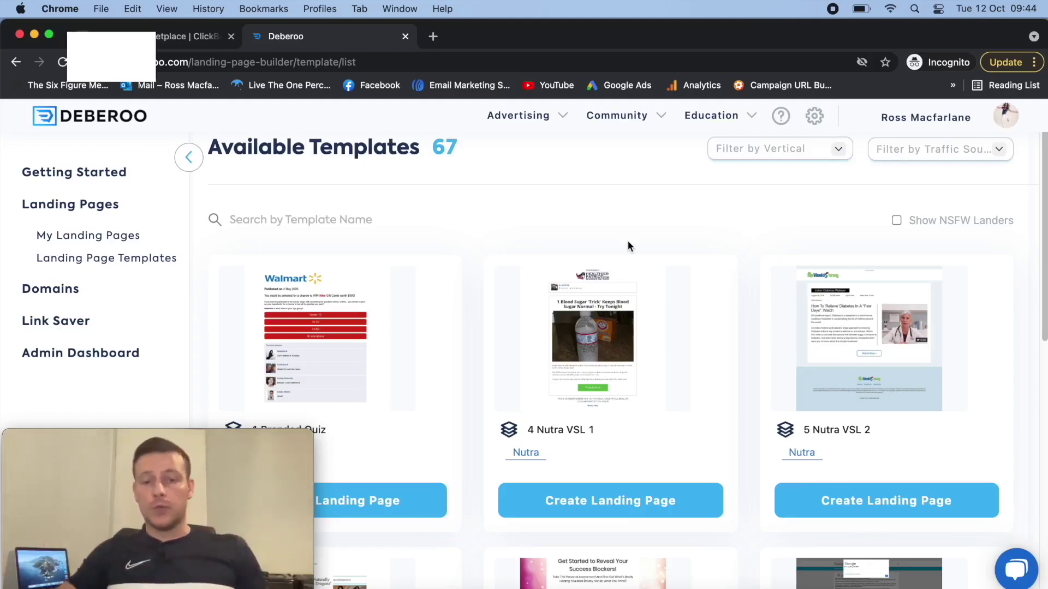
{"action": "scroll", "coordinate": [703, 277], "scroll_direction": "down", "scroll_amount": 9}
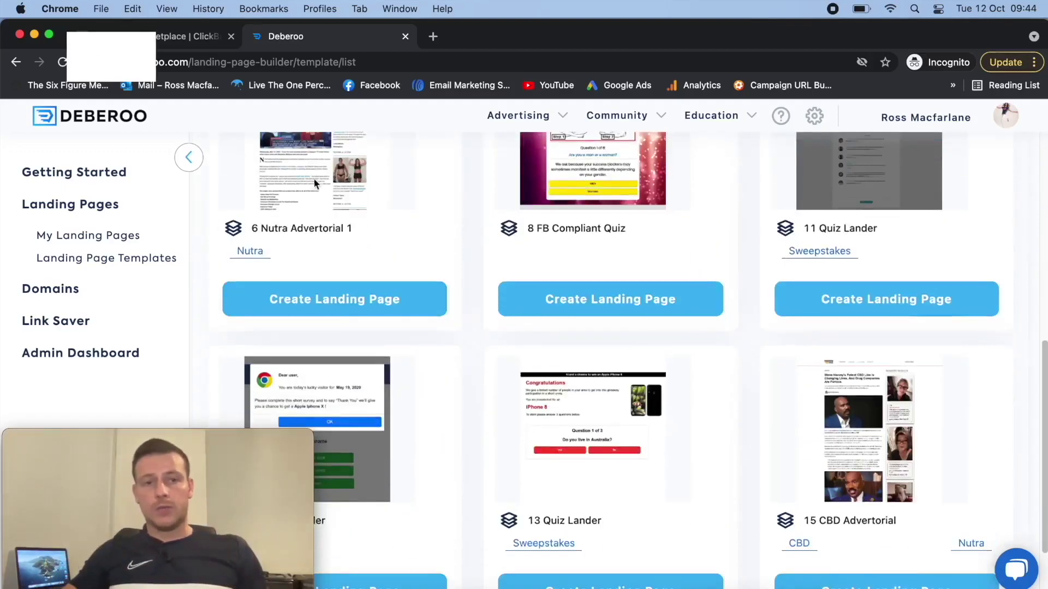
{"action": "left_click", "coordinate": [343, 306]}
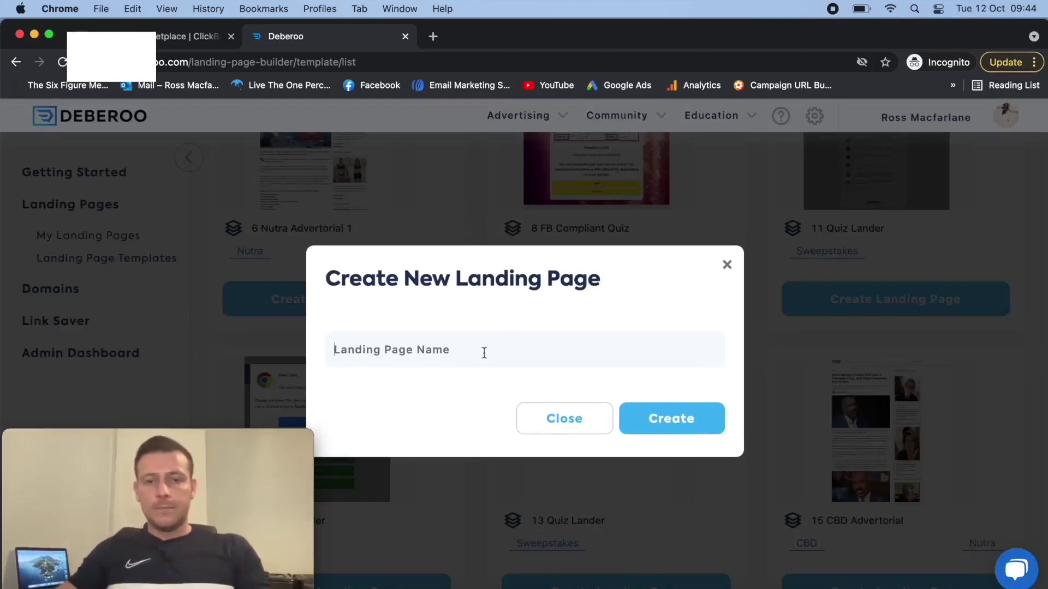
{"action": "type", "text": "Test 3"}
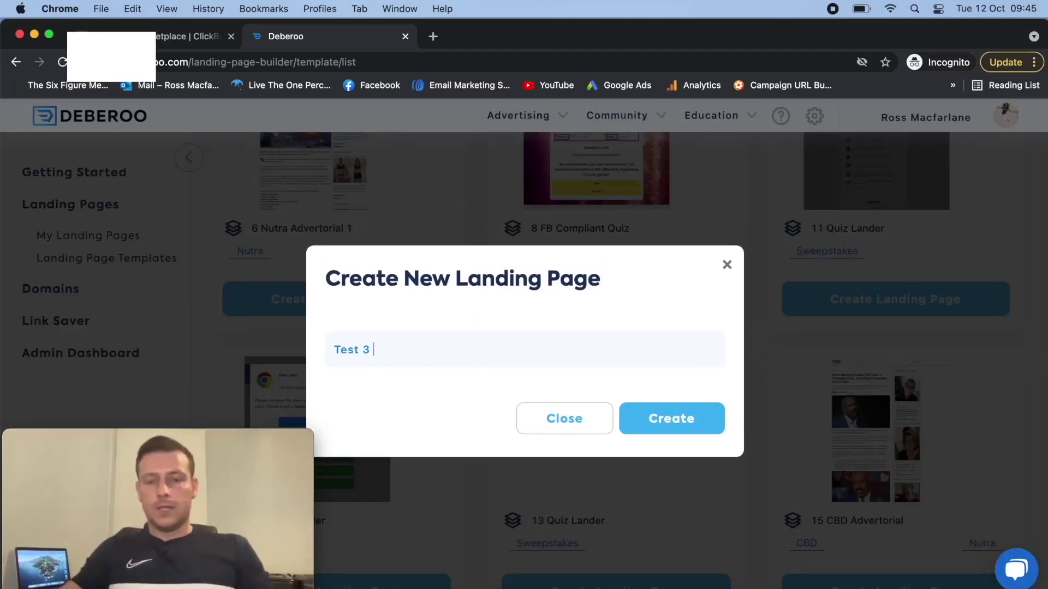
{"action": "key", "text": "Return"}
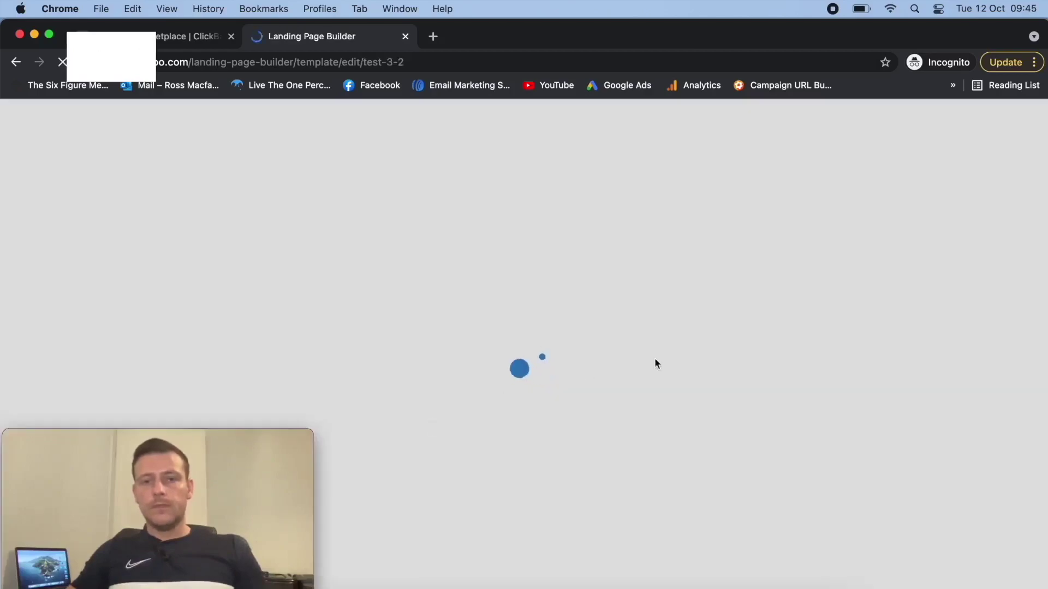
Step: Examine the upper part of the weight loss advertorial, including its headline, media logos, breaking news image and reader results
{"action": "scroll", "coordinate": [693, 299], "scroll_direction": "down", "scroll_amount": 10}
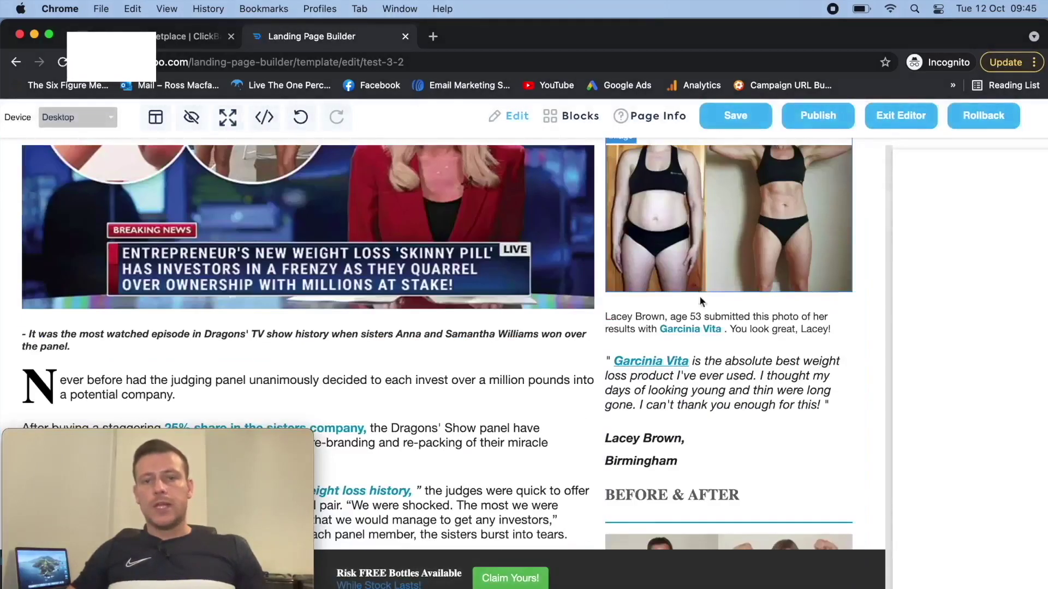
{"action": "scroll", "coordinate": [693, 316], "scroll_direction": "up", "scroll_amount": 10}
{"action": "scroll", "coordinate": [624, 294], "scroll_direction": "down", "scroll_amount": 2}
{"action": "left_click_drag", "start_coordinate": [233, 438], "coordinate": [967, 429]}
{"action": "scroll", "coordinate": [574, 250], "scroll_direction": "down", "scroll_amount": 2}
{"action": "scroll", "coordinate": [407, 270], "scroll_direction": "up", "scroll_amount": 3}
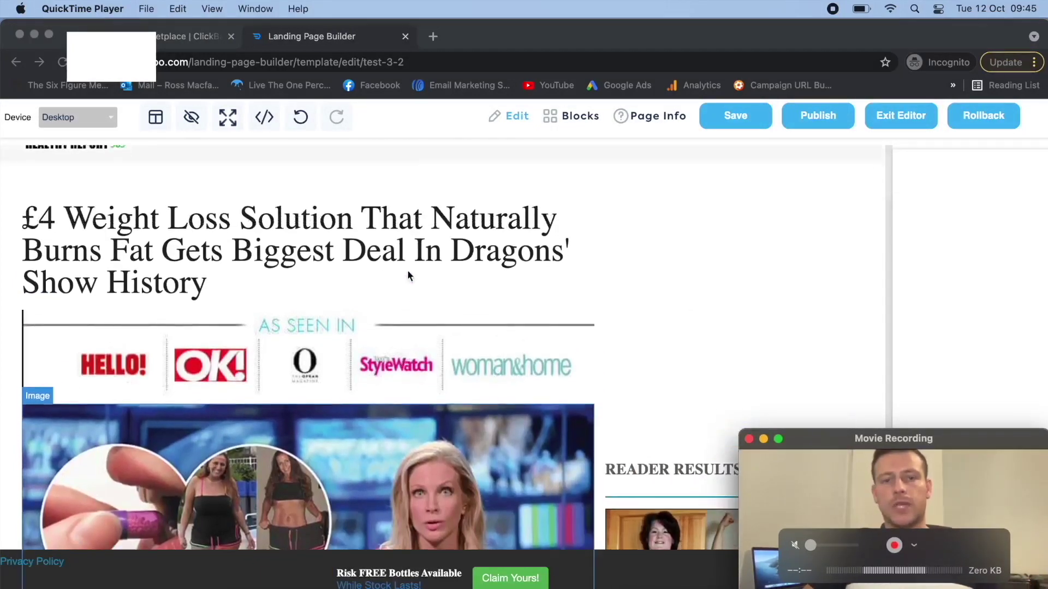
{"action": "scroll", "coordinate": [443, 282], "scroll_direction": "down", "scroll_amount": 6}
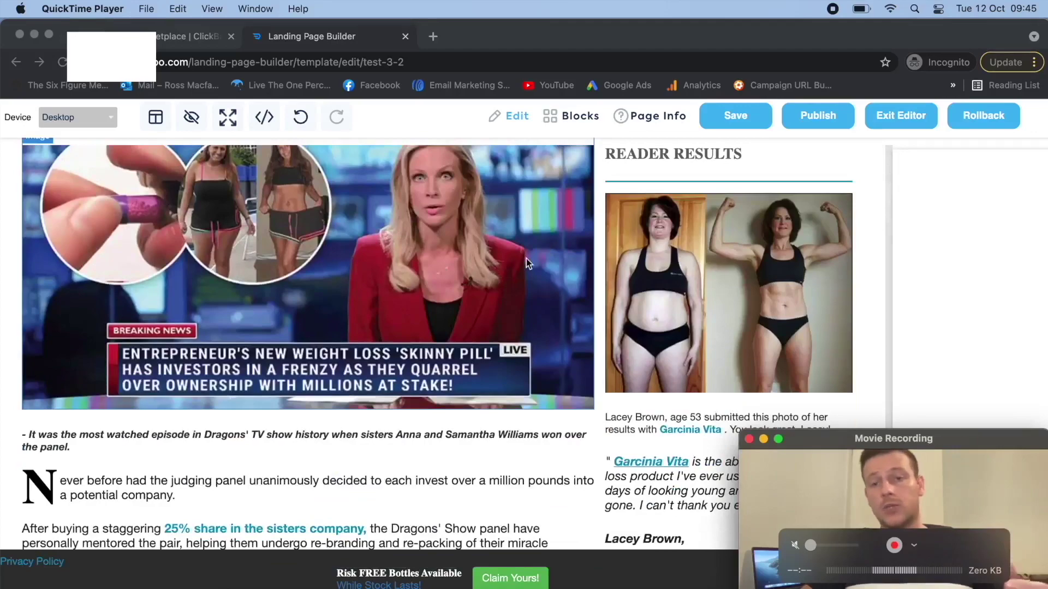
{"action": "left_click", "coordinate": [905, 227]}
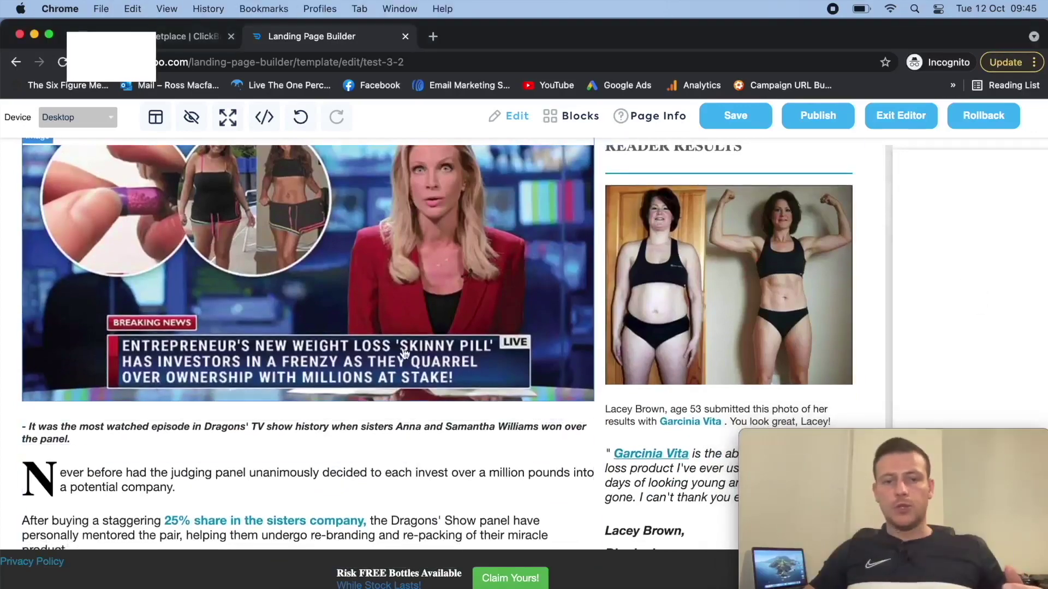
Step: Read through the advertorial's article body, before-and-after testimonials and Garcinia Vita special offer section
{"action": "scroll", "coordinate": [419, 350], "scroll_direction": "down", "scroll_amount": 3}
{"action": "scroll", "coordinate": [419, 349], "scroll_direction": "down", "scroll_amount": 10}
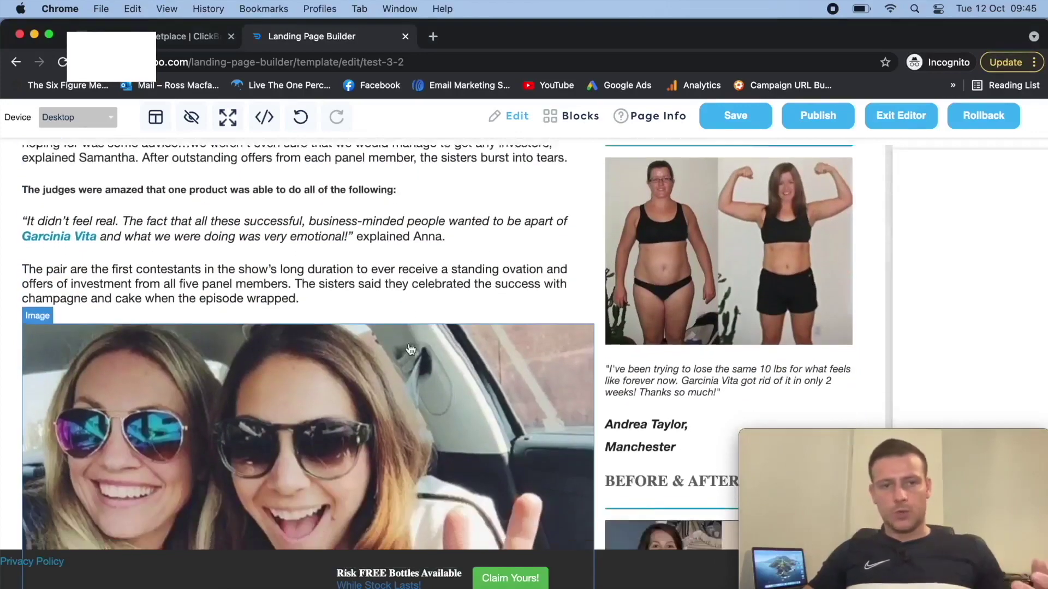
{"action": "scroll", "coordinate": [354, 365], "scroll_direction": "down", "scroll_amount": 5}
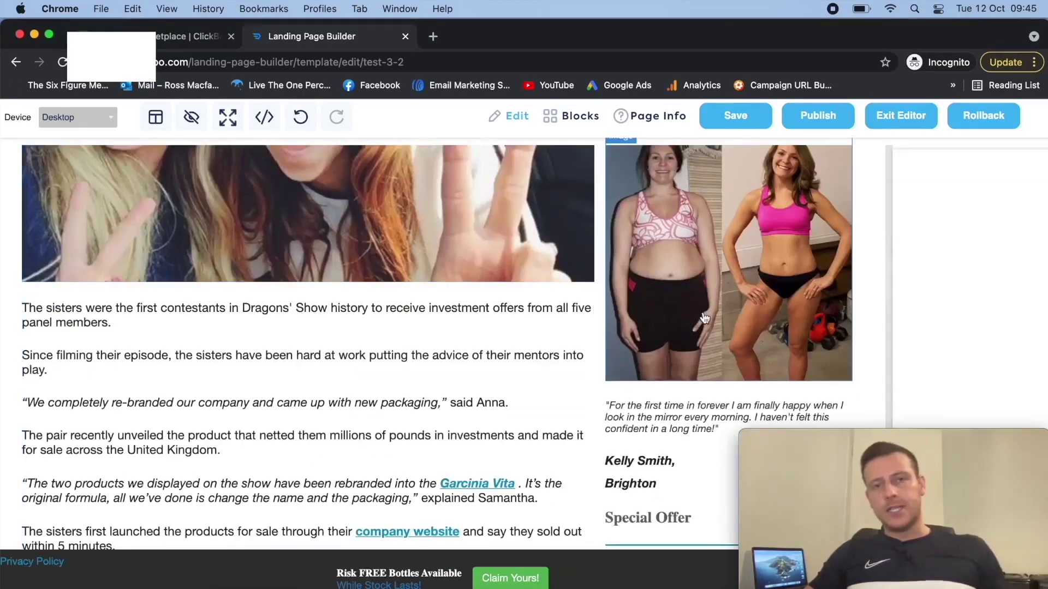
{"action": "scroll", "coordinate": [345, 391], "scroll_direction": "down", "scroll_amount": 10}
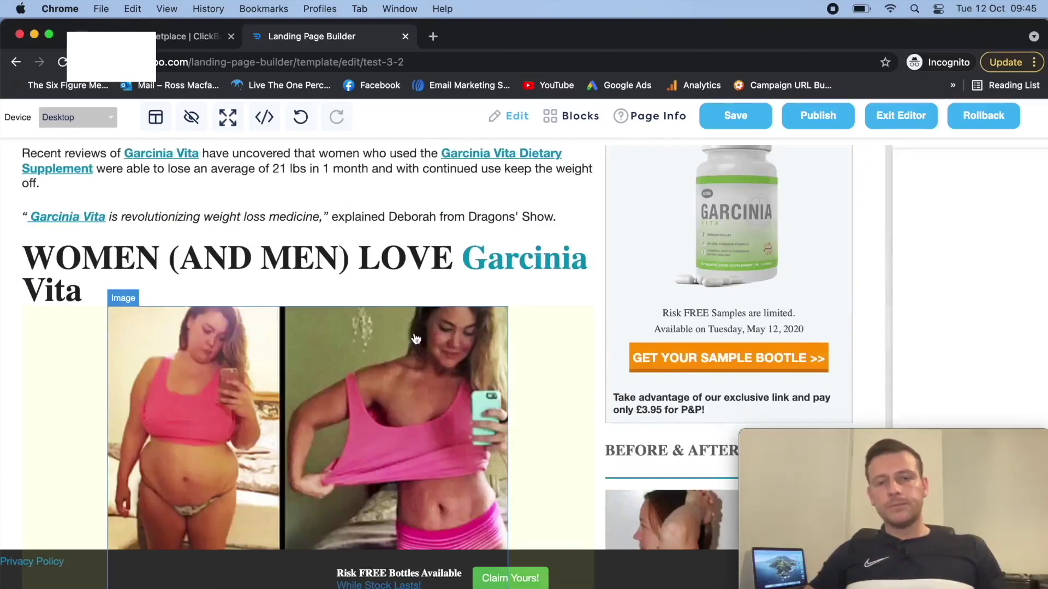
{"action": "scroll", "coordinate": [417, 341], "scroll_direction": "down", "scroll_amount": 8}
{"action": "scroll", "coordinate": [417, 341], "scroll_direction": "down", "scroll_amount": 12}
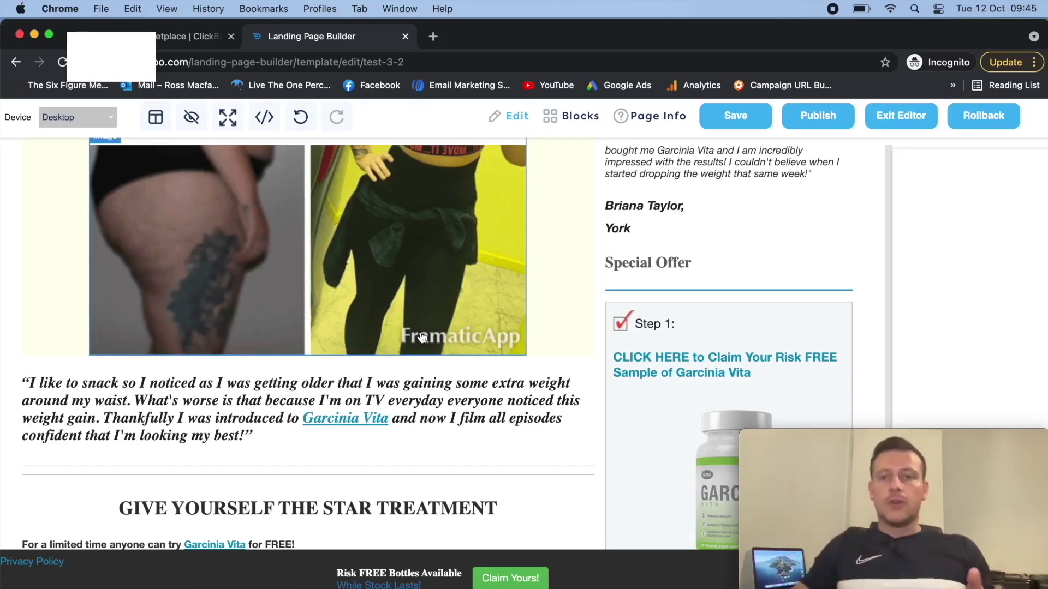
Step: Exit the editor and review the Test 1, Test 2 and Test 3 pages in the landing page list
{"action": "left_click", "coordinate": [898, 123]}
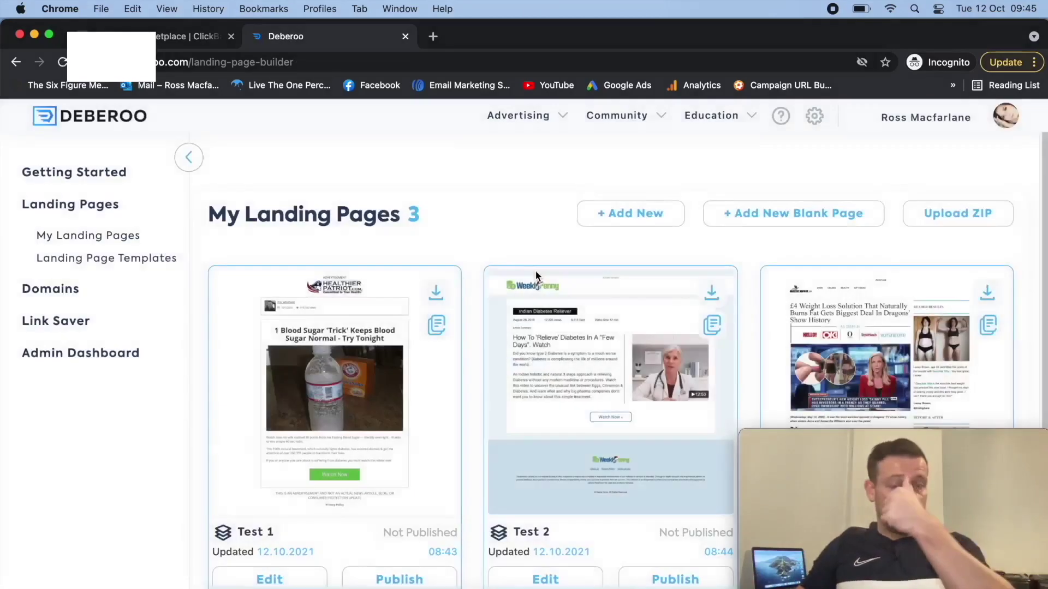
{"action": "left_click_drag", "start_coordinate": [939, 434], "coordinate": [204, 437]}
{"action": "left_click", "coordinate": [185, 314]}
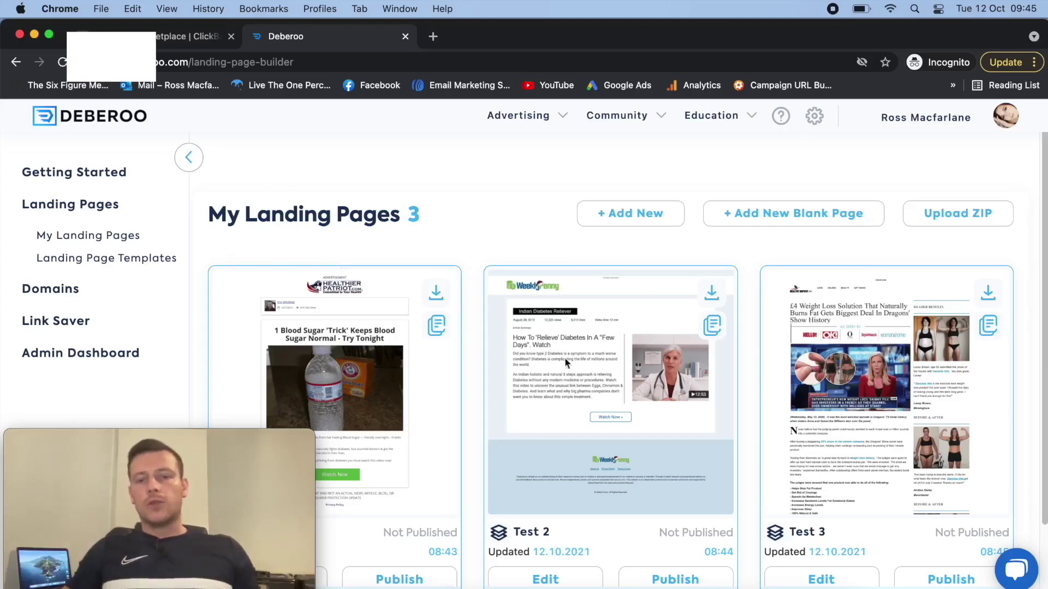
{"action": "scroll", "coordinate": [633, 297], "scroll_direction": "down", "scroll_amount": 3}
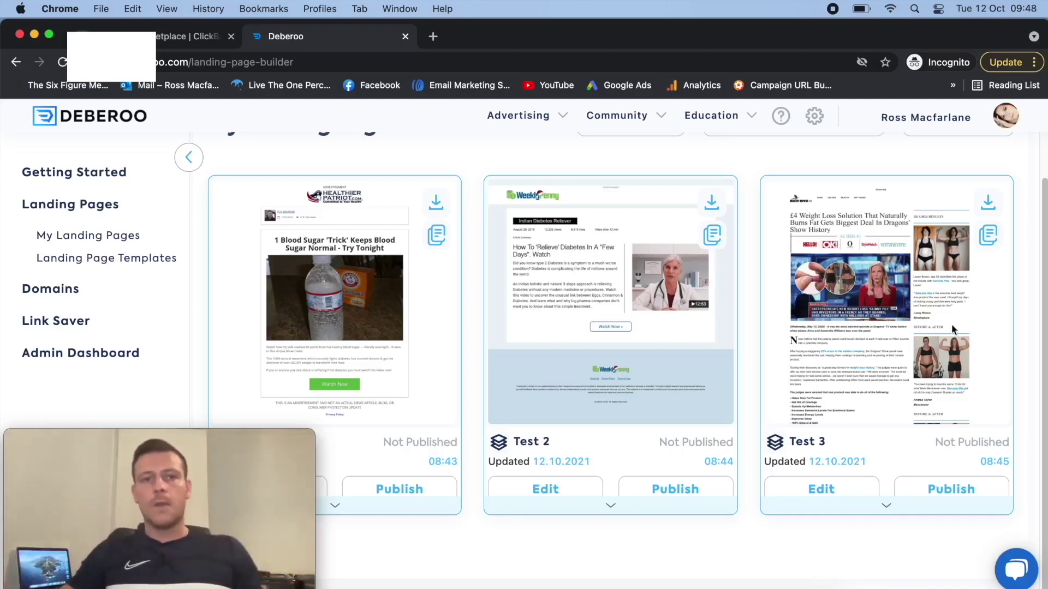
Step: Switch to the Adsterra website and examine the ad formats and top verticals on its Advertisers page
{"action": "key", "text": "super+grave"}
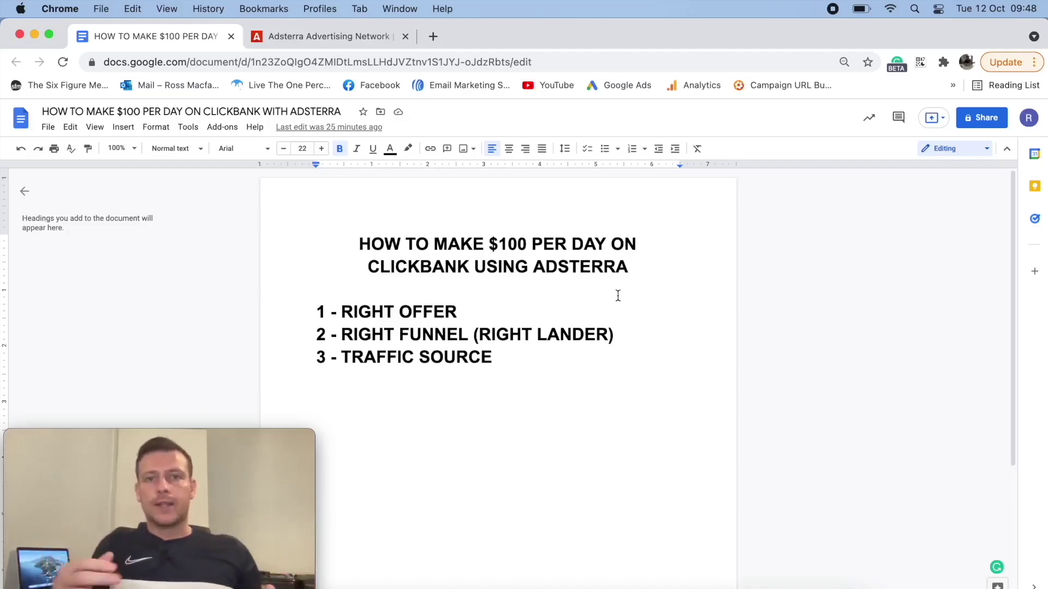
{"action": "left_click", "coordinate": [298, 43]}
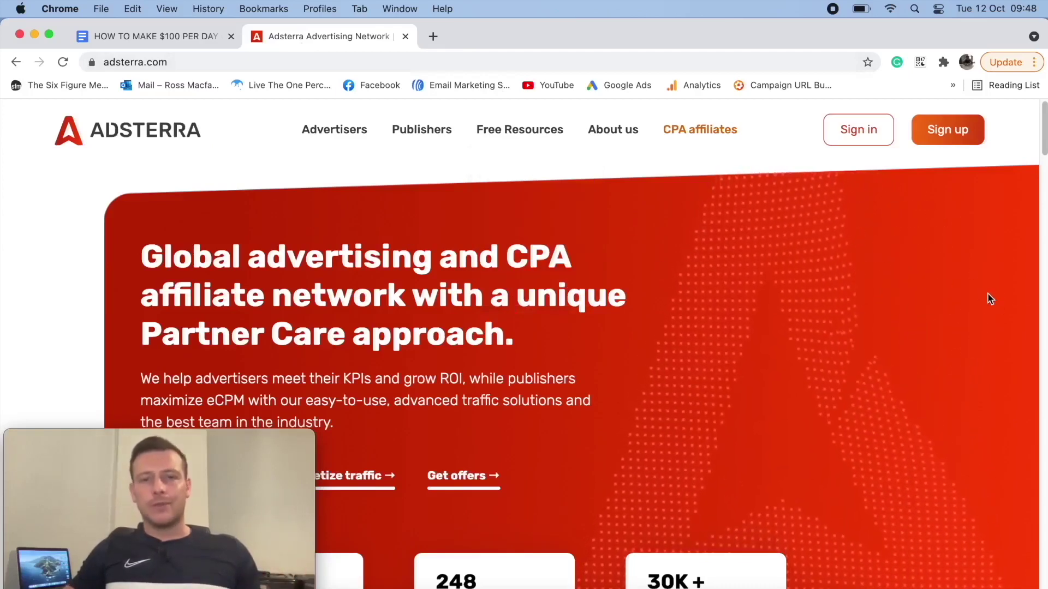
{"action": "left_click", "coordinate": [341, 130]}
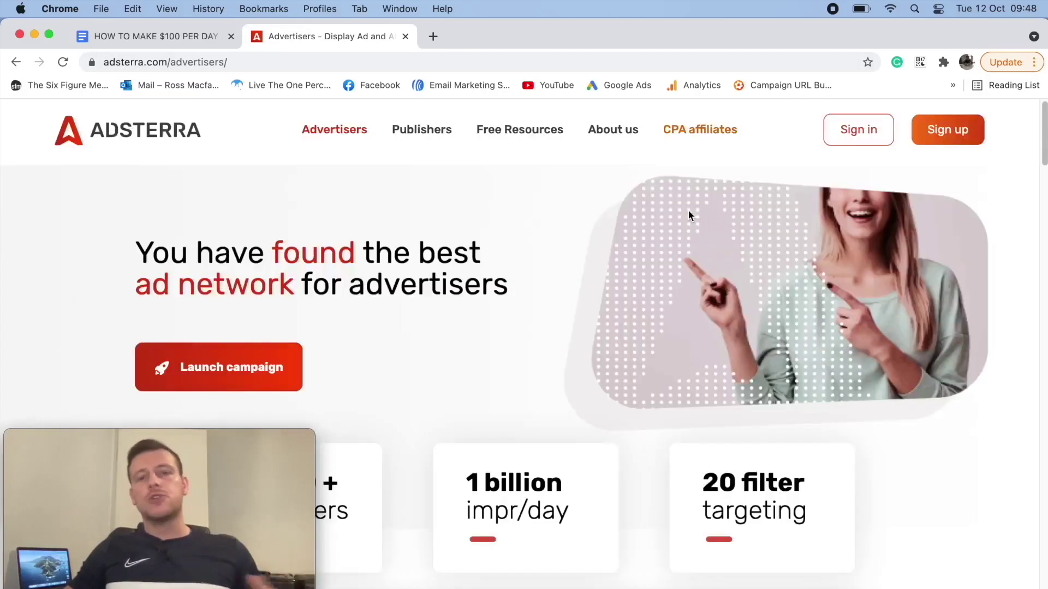
{"action": "scroll", "coordinate": [601, 217], "scroll_direction": "down", "scroll_amount": 10}
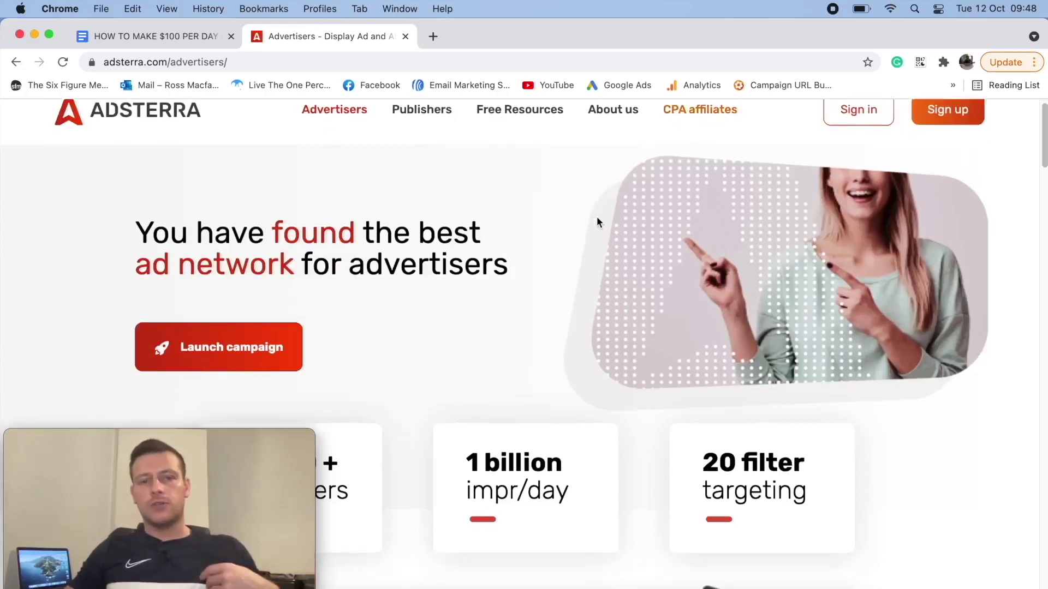
{"action": "scroll", "coordinate": [602, 217], "scroll_direction": "down", "scroll_amount": 15}
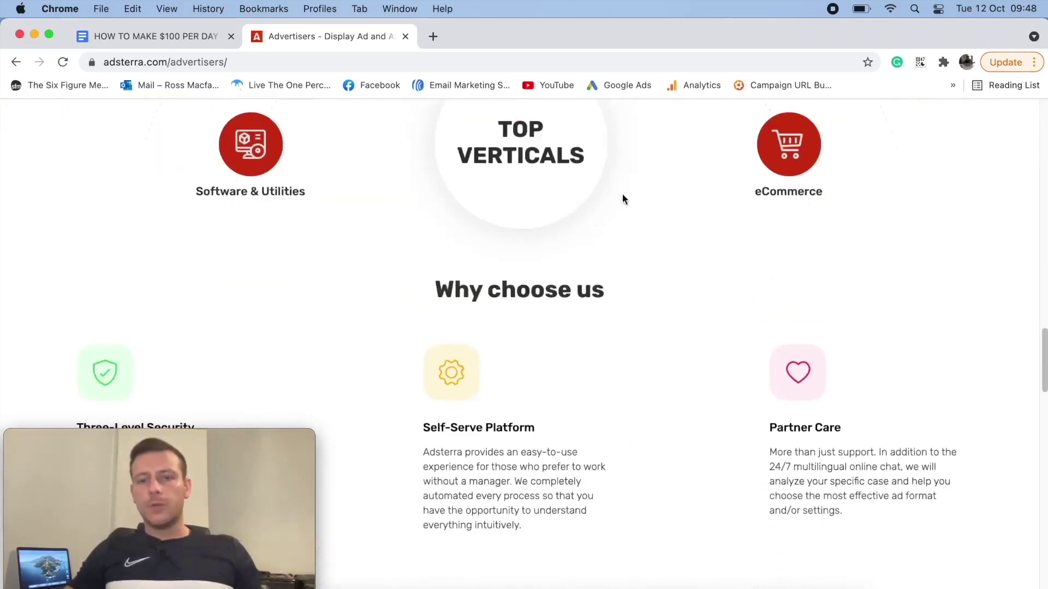
{"action": "scroll", "coordinate": [622, 197], "scroll_direction": "up", "scroll_amount": 5}
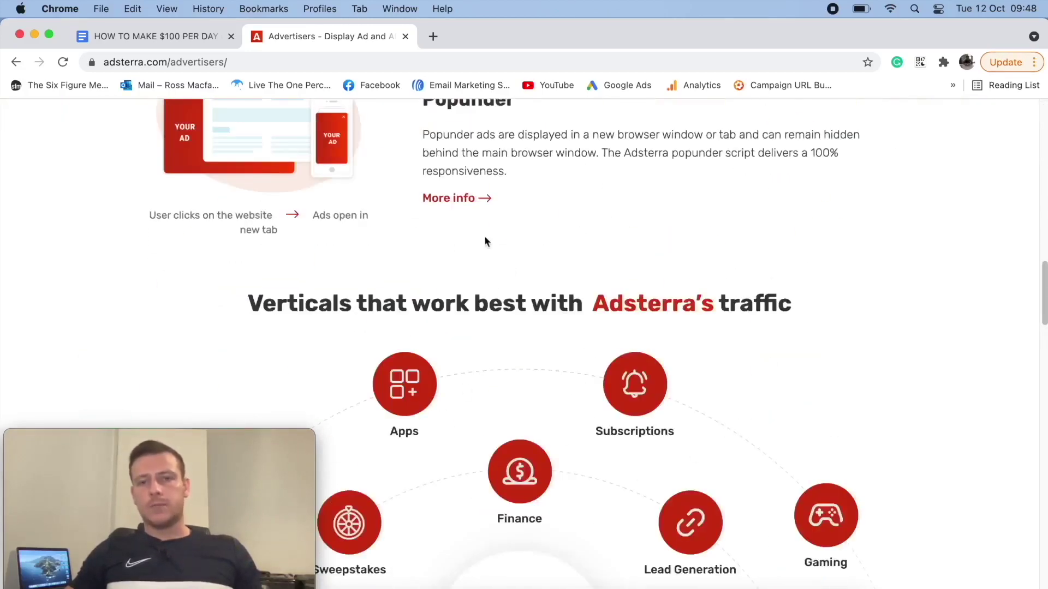
{"action": "scroll", "coordinate": [524, 268], "scroll_direction": "up", "scroll_amount": 5}
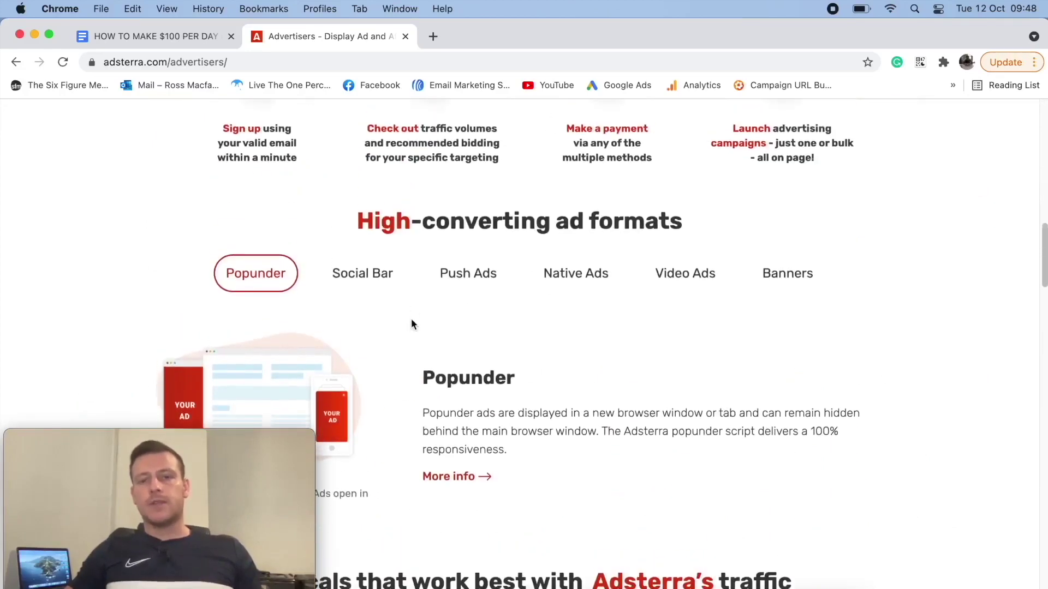
Step: Choose the Native Ads format and open its detailed information page
{"action": "left_click", "coordinate": [593, 278]}
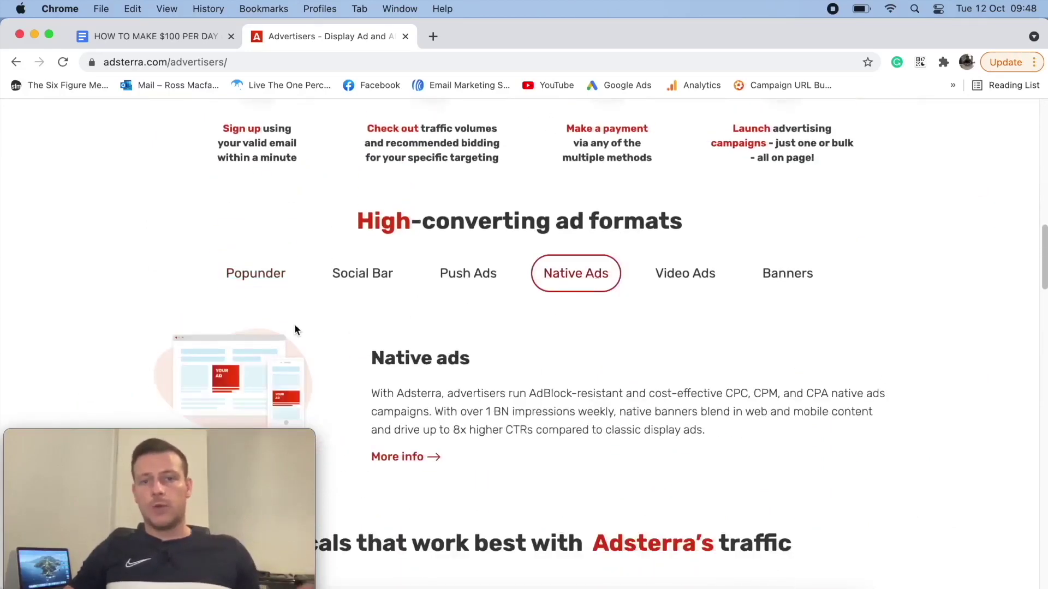
{"action": "scroll", "coordinate": [426, 308], "scroll_direction": "down", "scroll_amount": 5}
{"action": "left_click", "coordinate": [396, 193]}
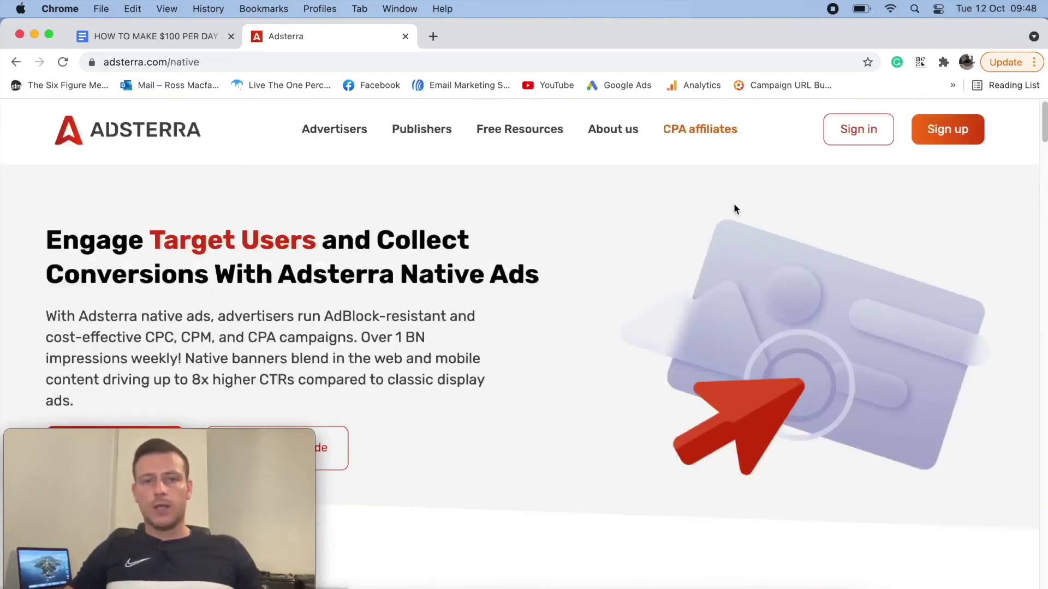
Step: Examine the native ads page's advertiser benefits and the verticals suited to native advertising
{"action": "scroll", "coordinate": [745, 210], "scroll_direction": "down", "scroll_amount": 7}
{"action": "scroll", "coordinate": [750, 215], "scroll_direction": "down", "scroll_amount": 20}
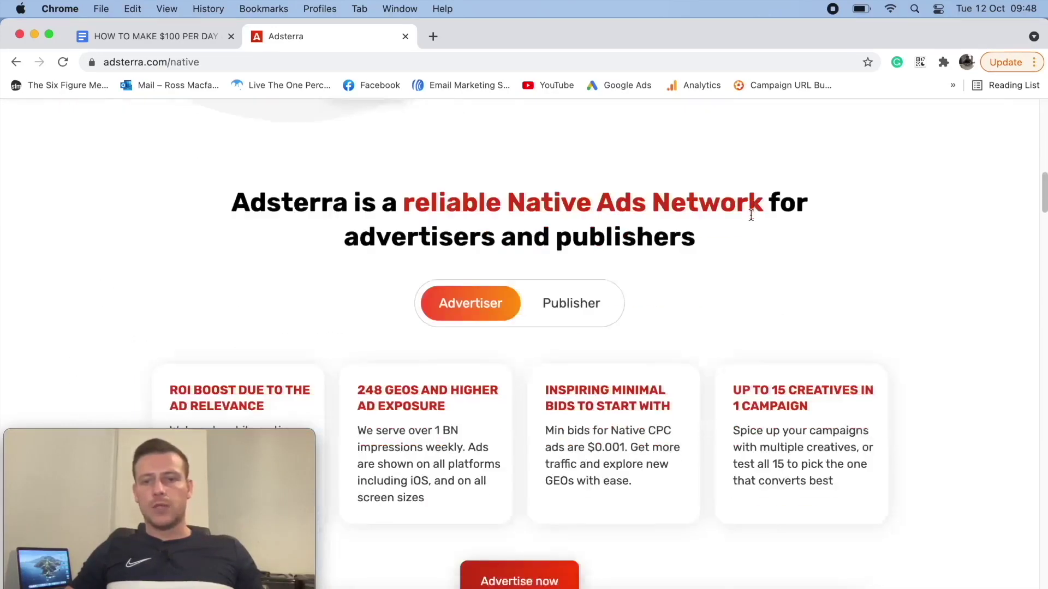
{"action": "scroll", "coordinate": [756, 215], "scroll_direction": "down", "scroll_amount": 7}
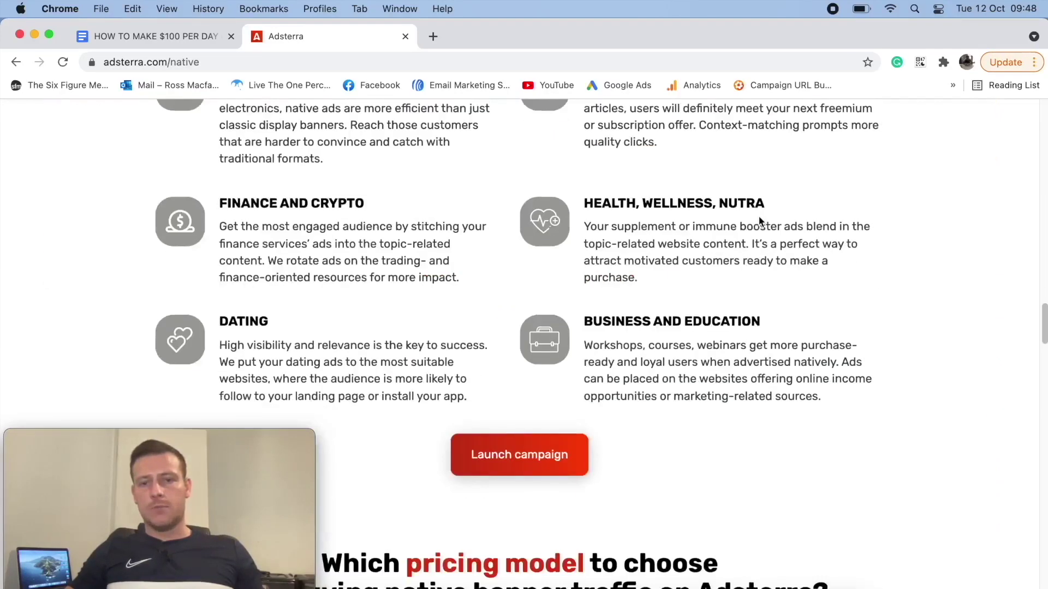
{"action": "scroll", "coordinate": [816, 204], "scroll_direction": "up", "scroll_amount": 6}
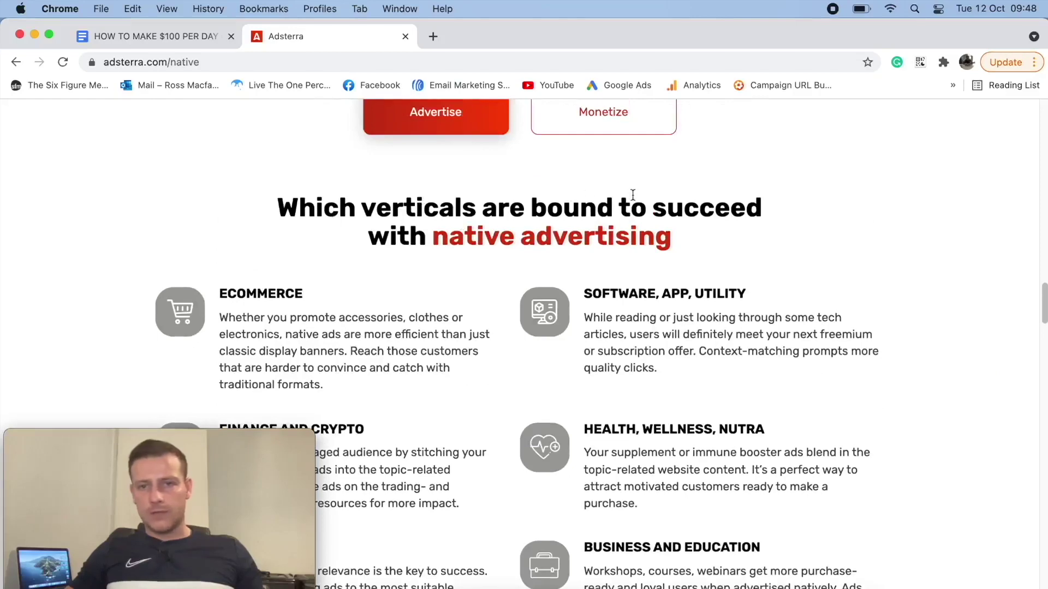
{"action": "scroll", "coordinate": [719, 247], "scroll_direction": "down", "scroll_amount": 5}
{"action": "scroll", "coordinate": [851, 259], "scroll_direction": "down", "scroll_amount": 1}
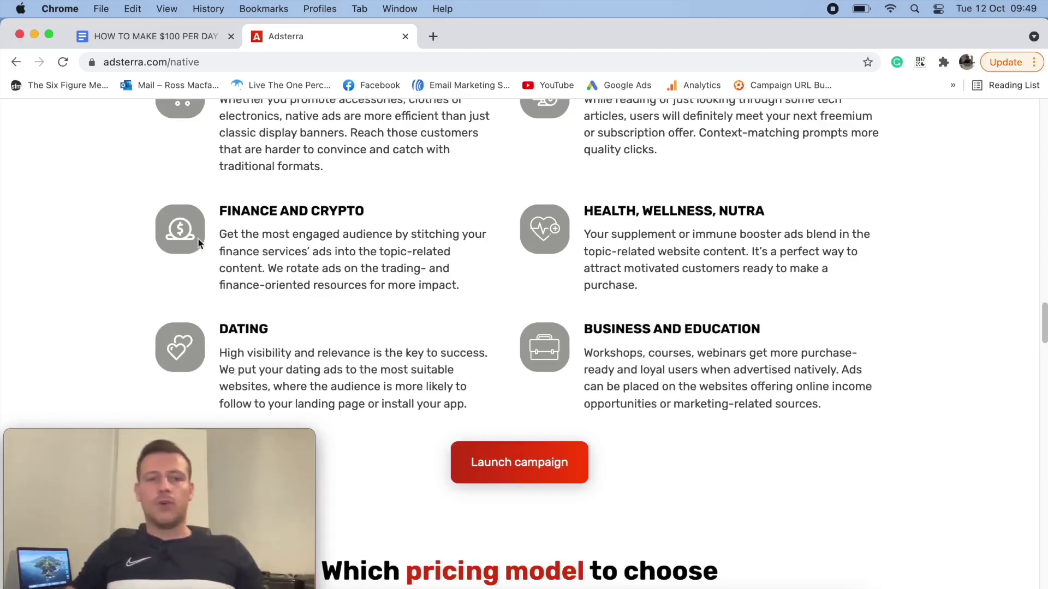
Step: Highlight the Finance and Crypto, Health, Wellness, Nutra and Dating vertical headings in turn
{"action": "left_click_drag", "start_coordinate": [217, 210], "coordinate": [374, 214]}
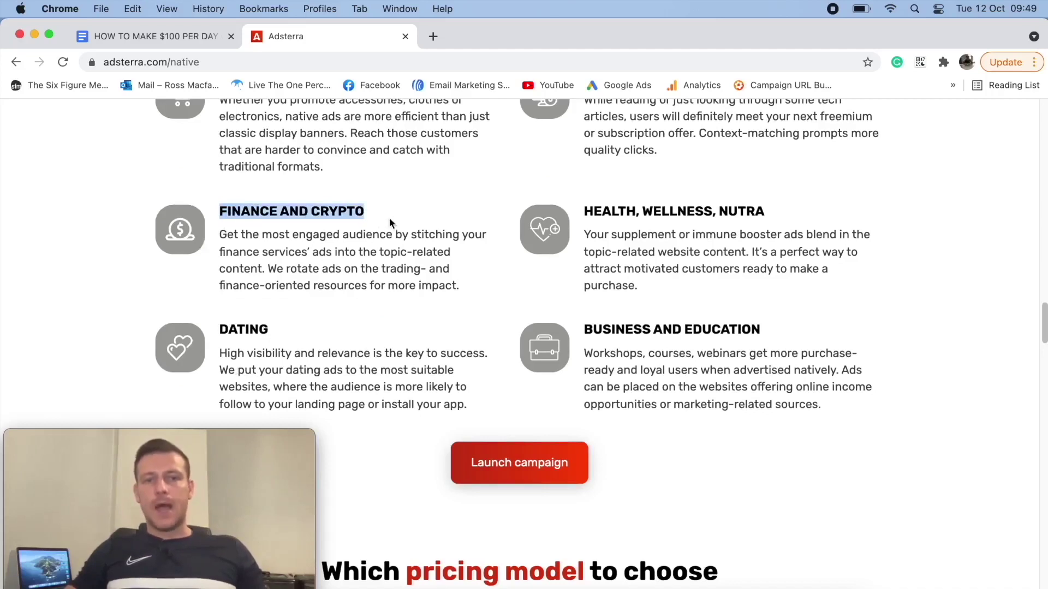
{"action": "left_click_drag", "start_coordinate": [583, 212], "coordinate": [756, 213]}
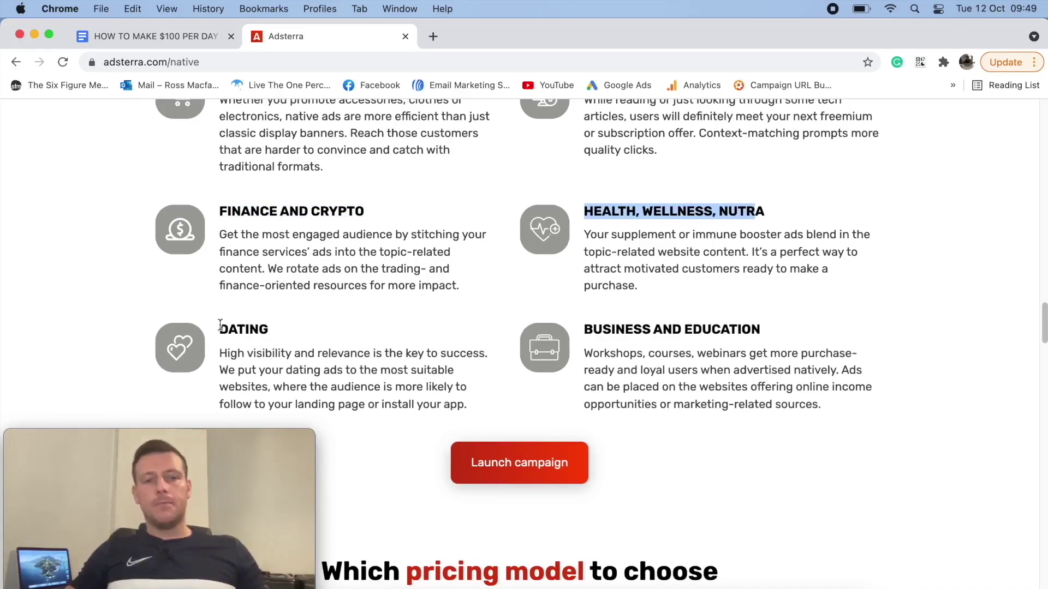
{"action": "left_click_drag", "start_coordinate": [219, 327], "coordinate": [322, 326]}
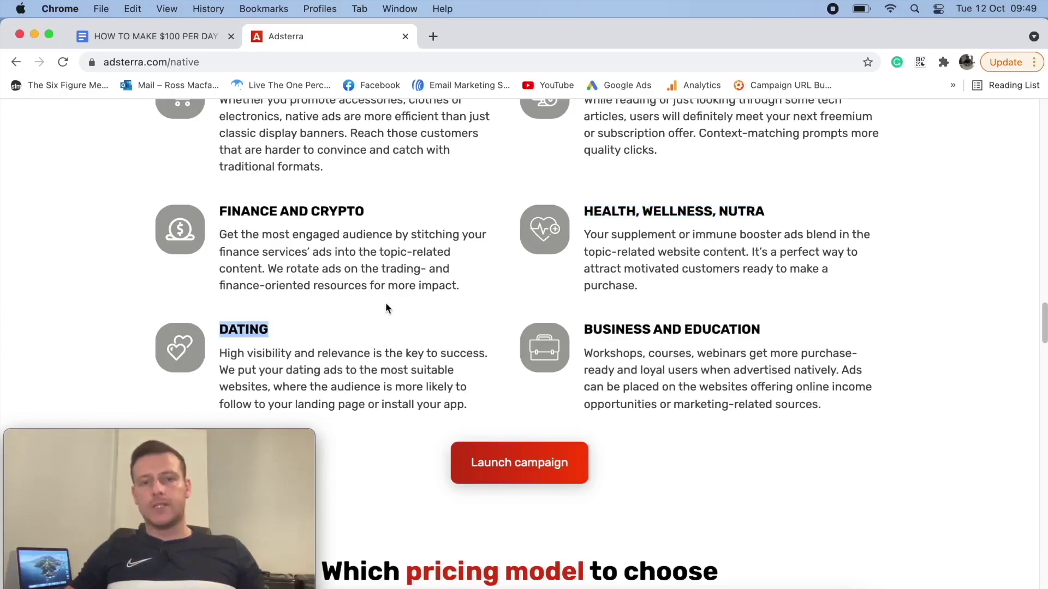
{"action": "scroll", "coordinate": [385, 303], "scroll_direction": "up", "scroll_amount": 2}
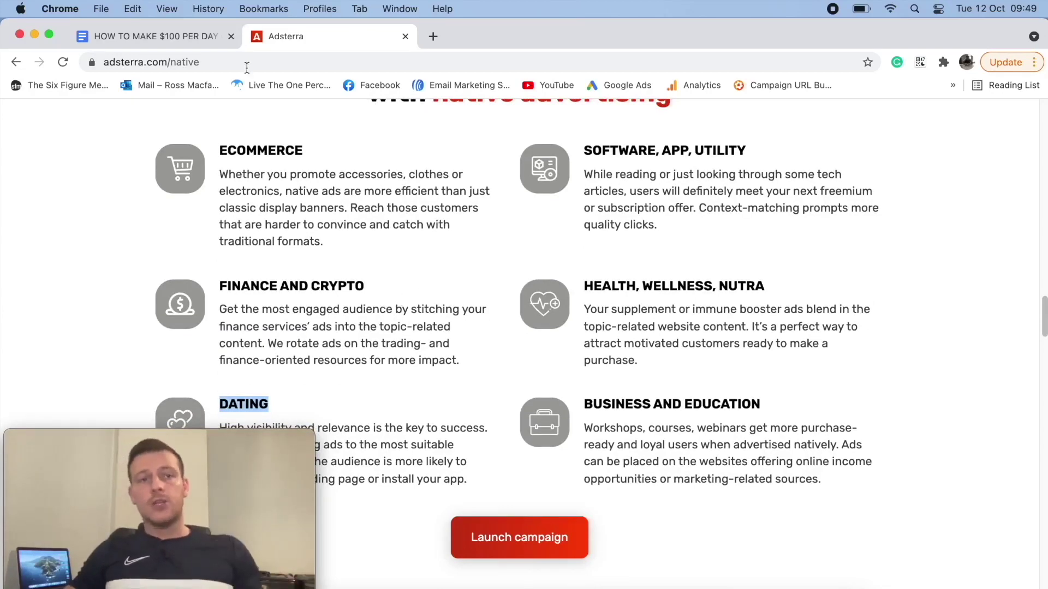
Step: Review the three-point ClickBank outline in Google Docs and return to Adsterra's native advertising verticals
{"action": "left_click", "coordinate": [156, 34]}
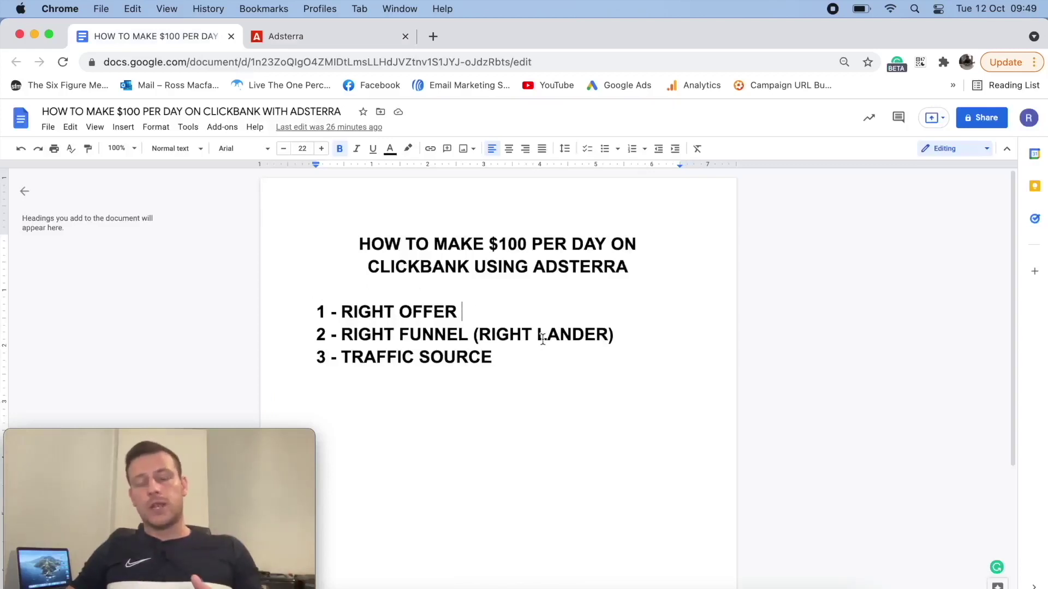
{"action": "left_click", "coordinate": [310, 38]}
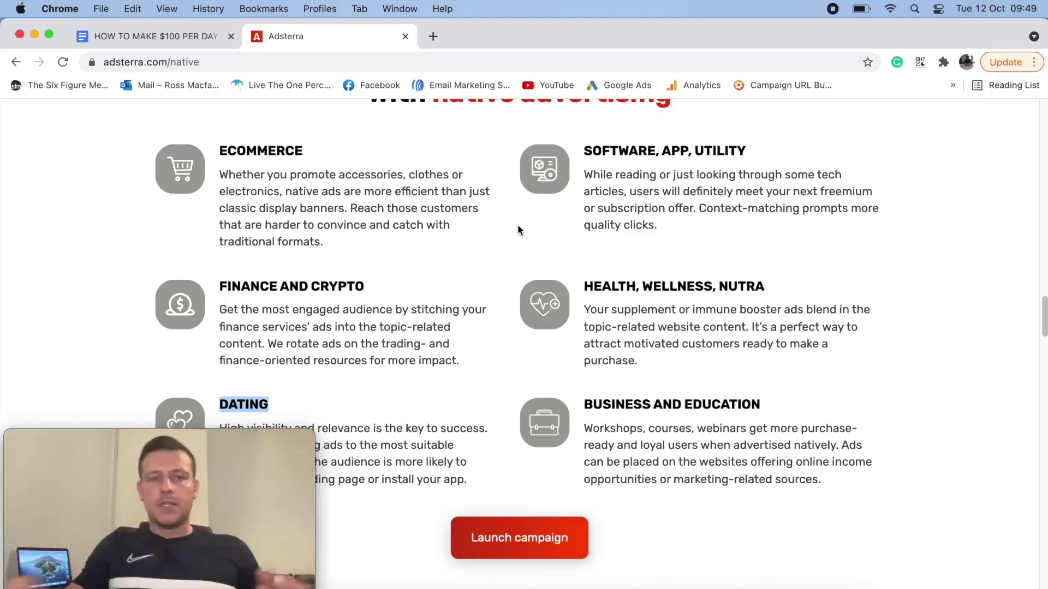
Step: Switch back to the Google Docs outline and go through its points in turn, highlighting the Right Offer and Traffic Source lines
{"action": "left_click", "coordinate": [143, 37]}
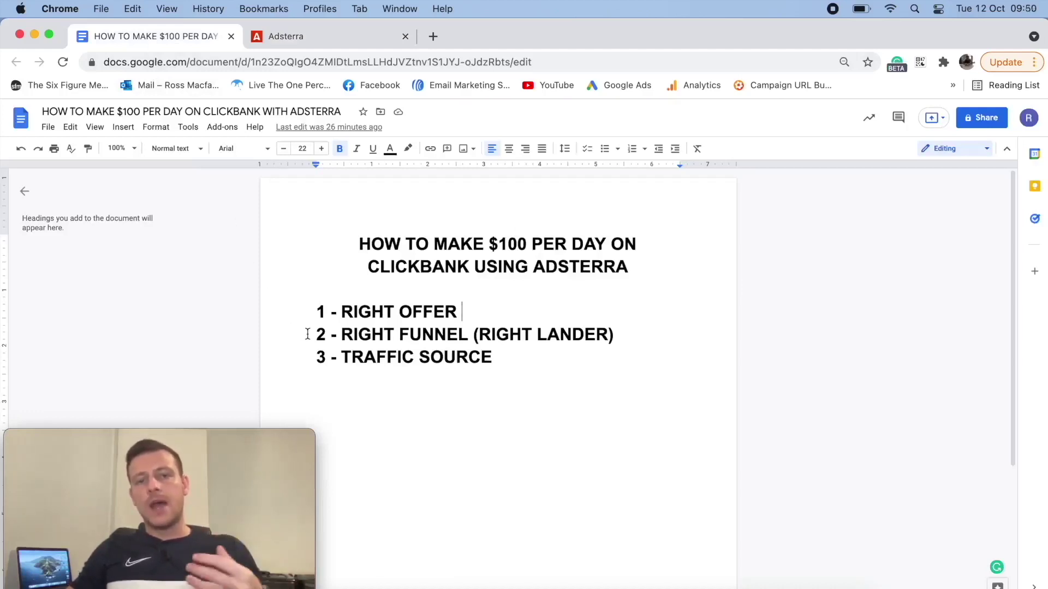
{"action": "left_click_drag", "start_coordinate": [317, 309], "coordinate": [523, 305]}
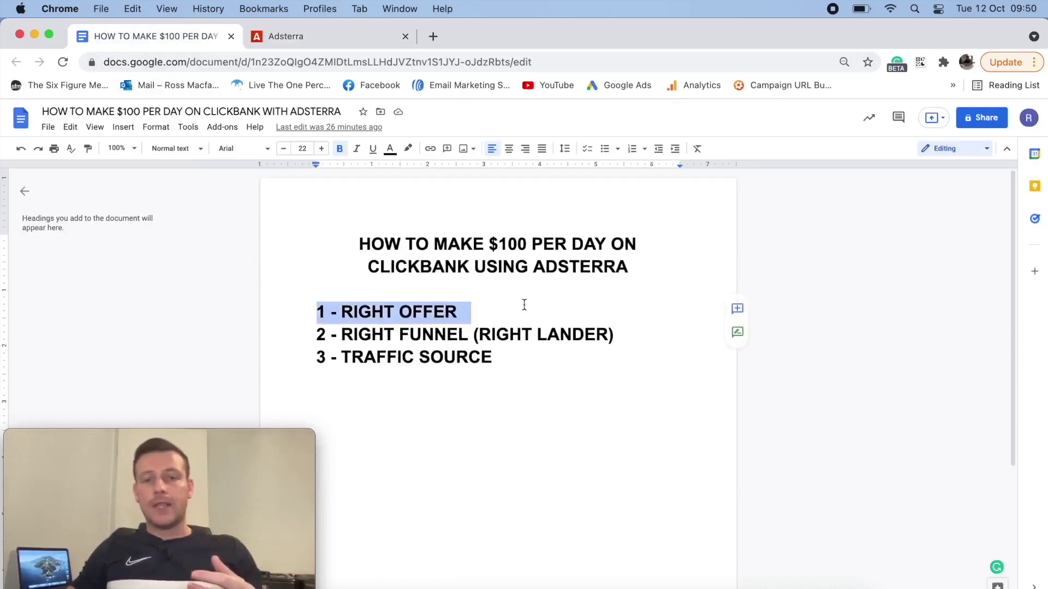
{"action": "left_click", "coordinate": [491, 413]}
{"action": "left_click", "coordinate": [648, 317]}
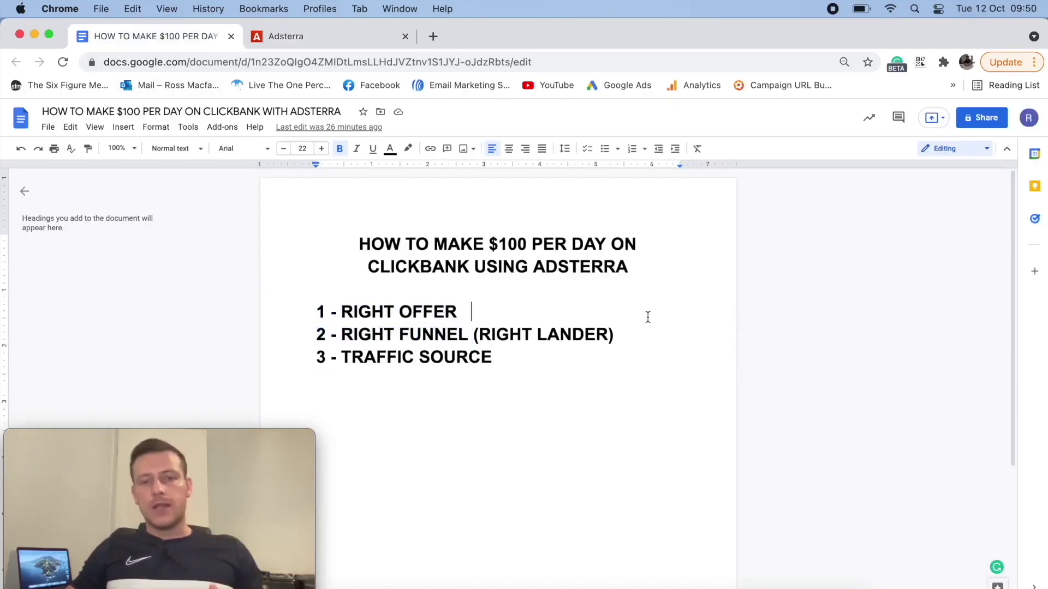
{"action": "left_click", "coordinate": [634, 335]}
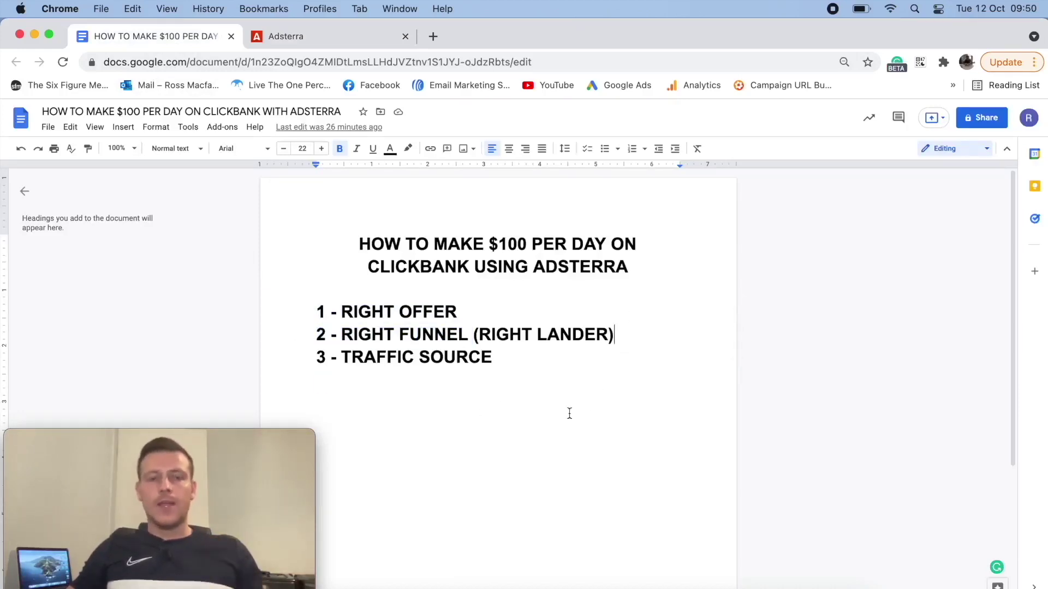
{"action": "left_click_drag", "start_coordinate": [315, 360], "coordinate": [493, 359]}
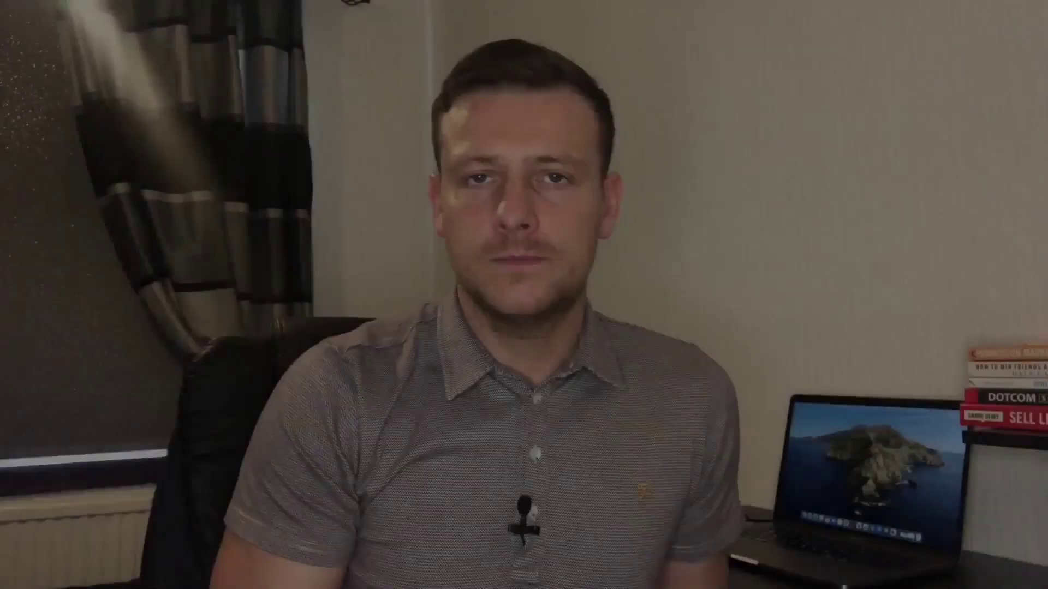